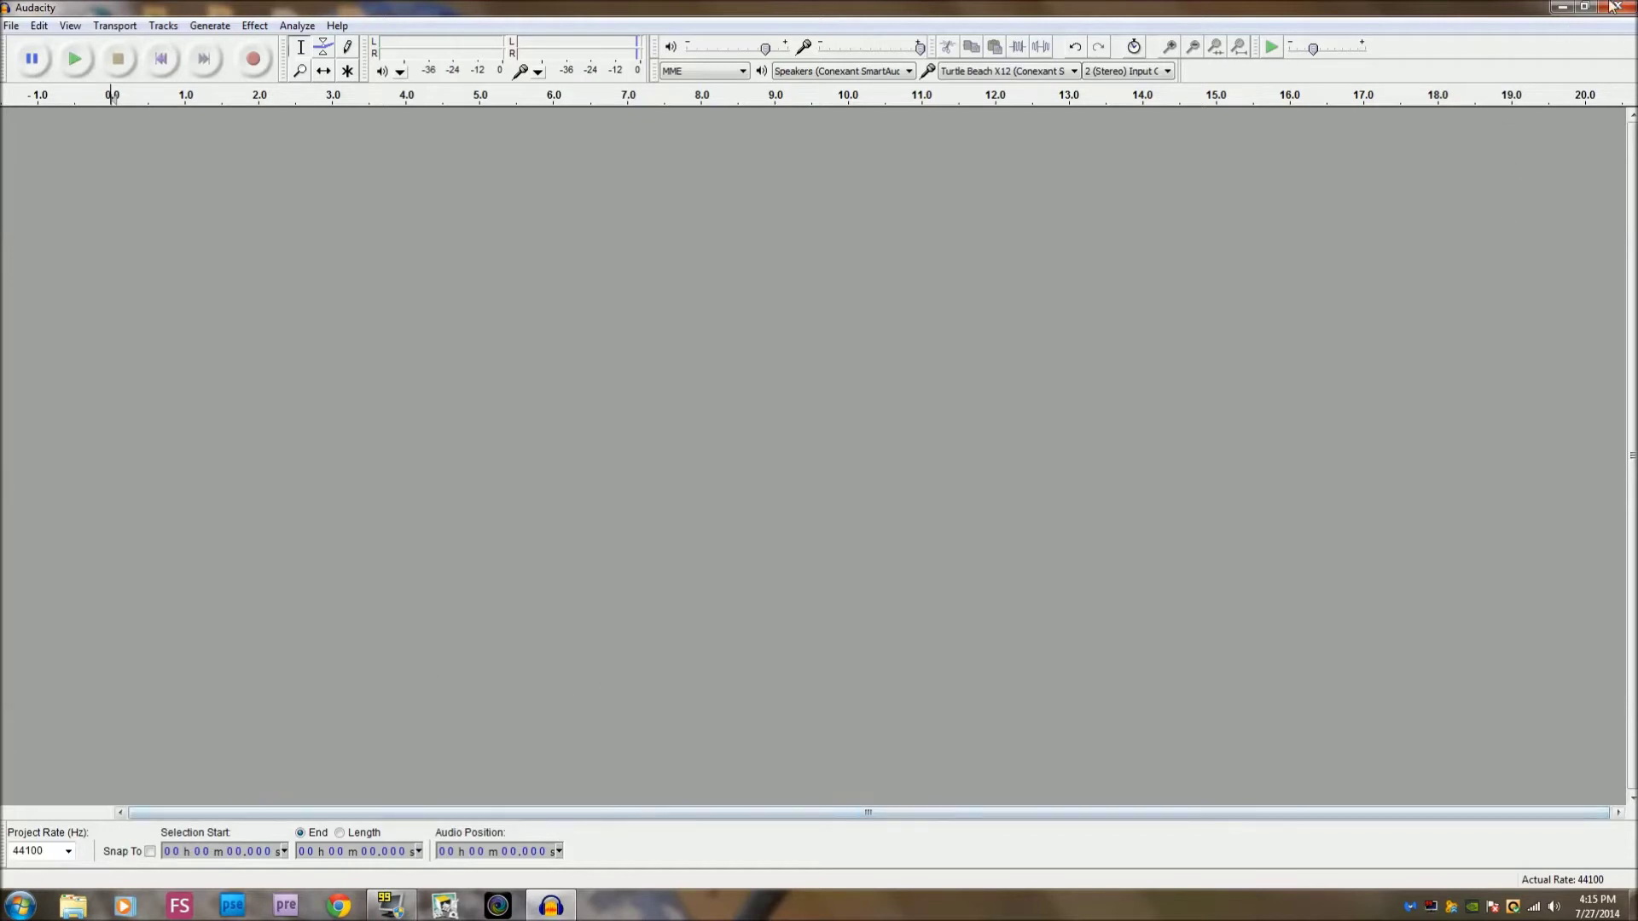
Open the song file 'Kai Wachi - Kannibal VIP' from File > Open as a stereo track.
left_click(1562, 6)
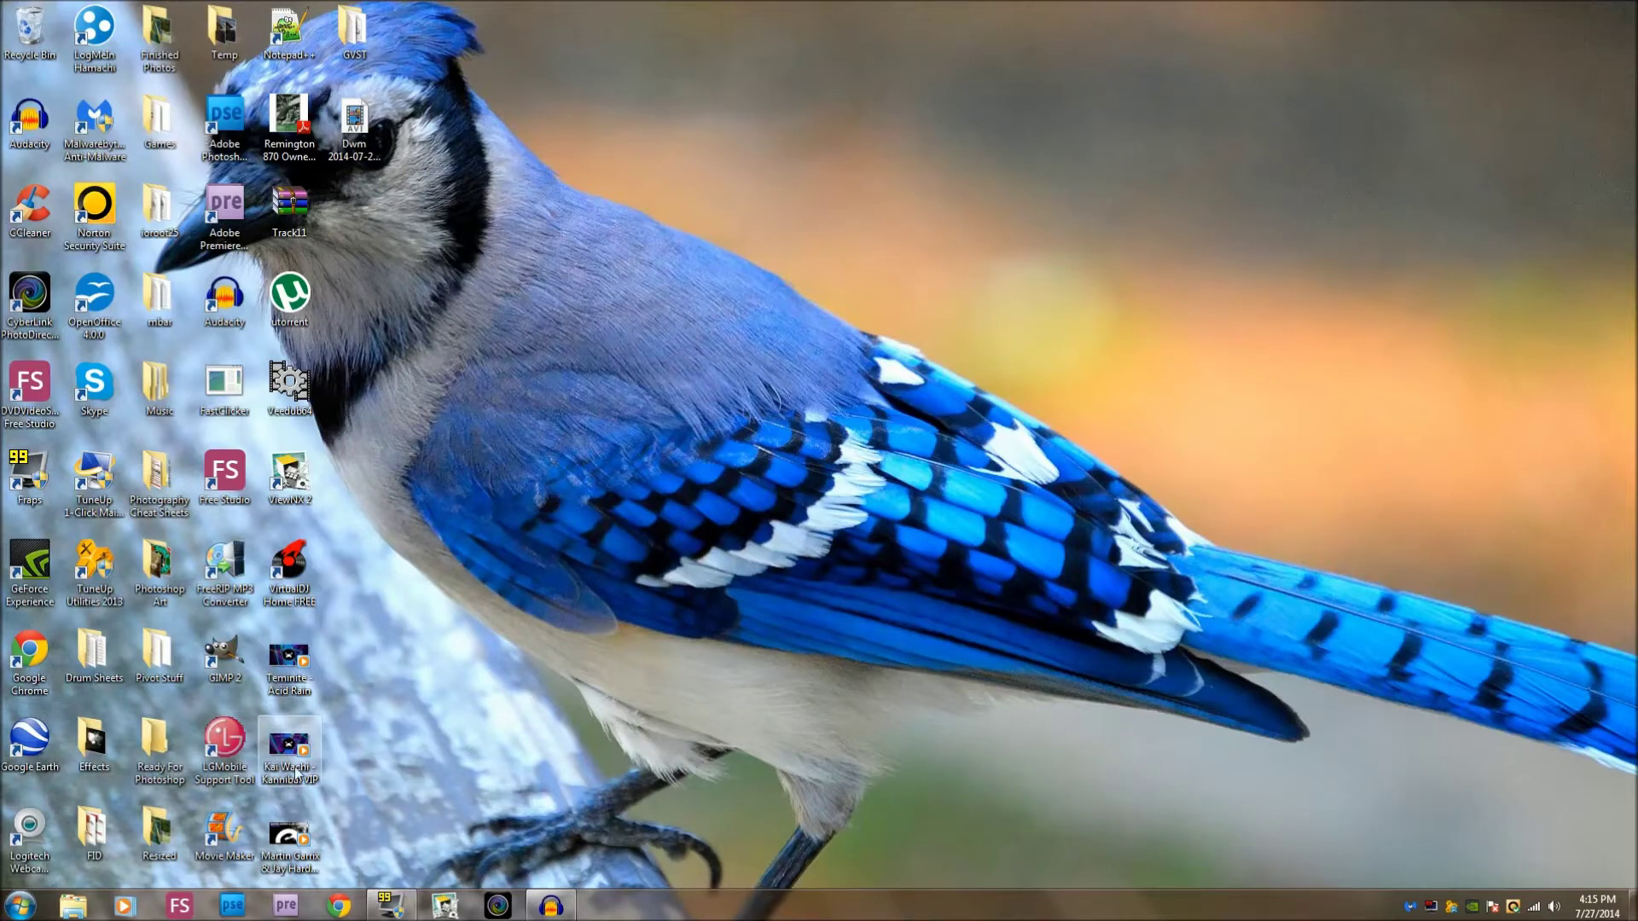
left_click(551, 904)
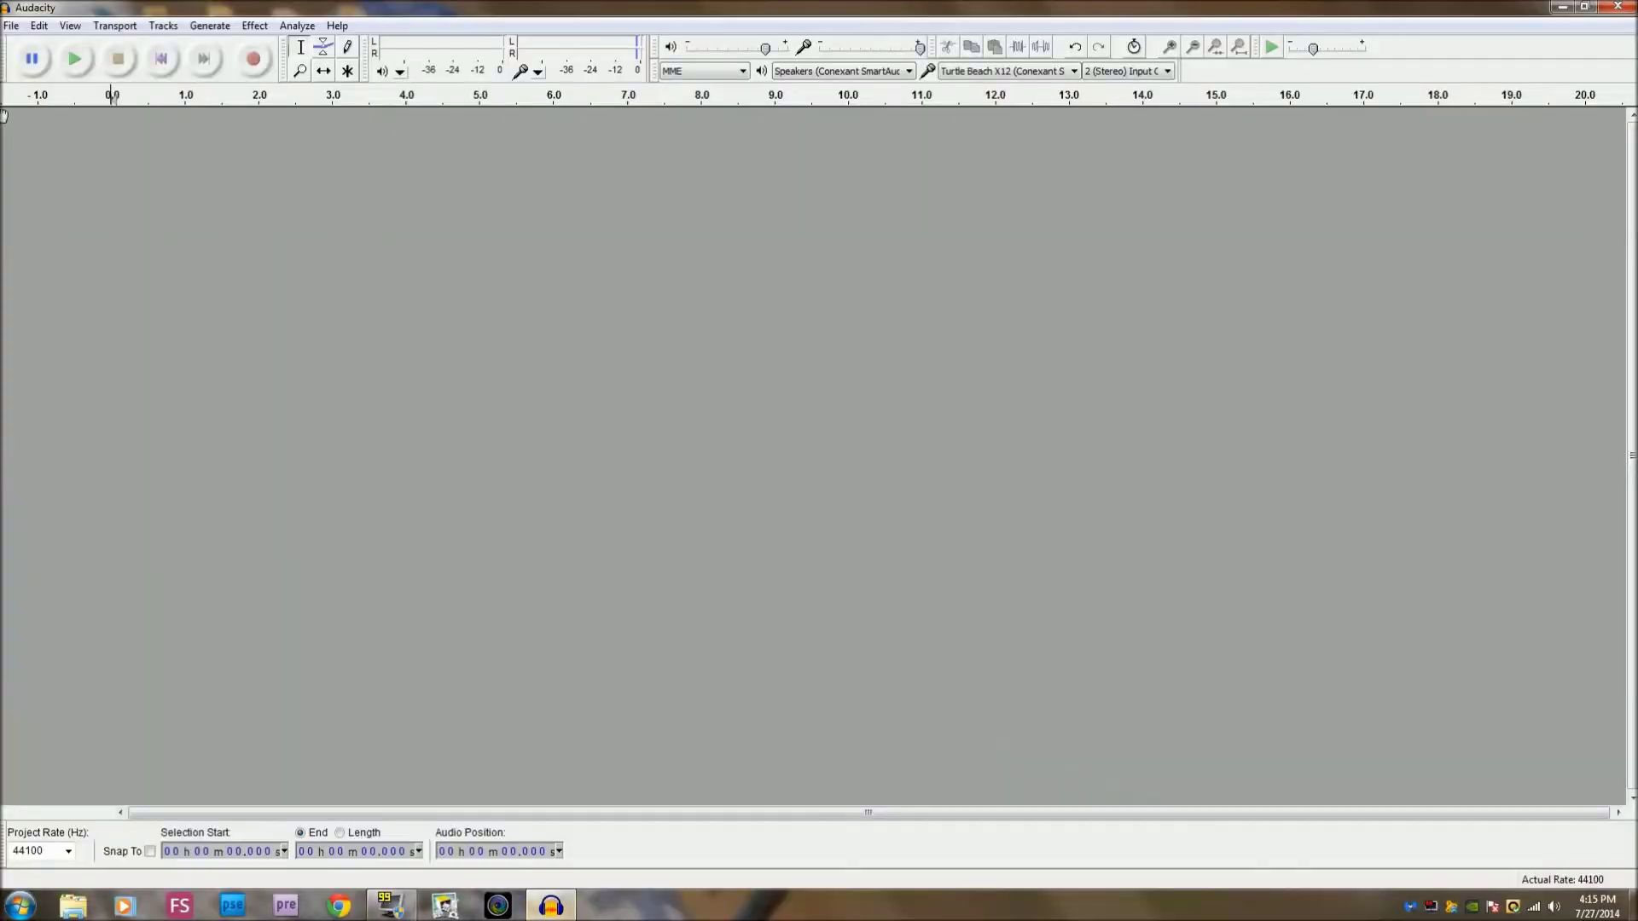
left_click(11, 25)
left_click(30, 54)
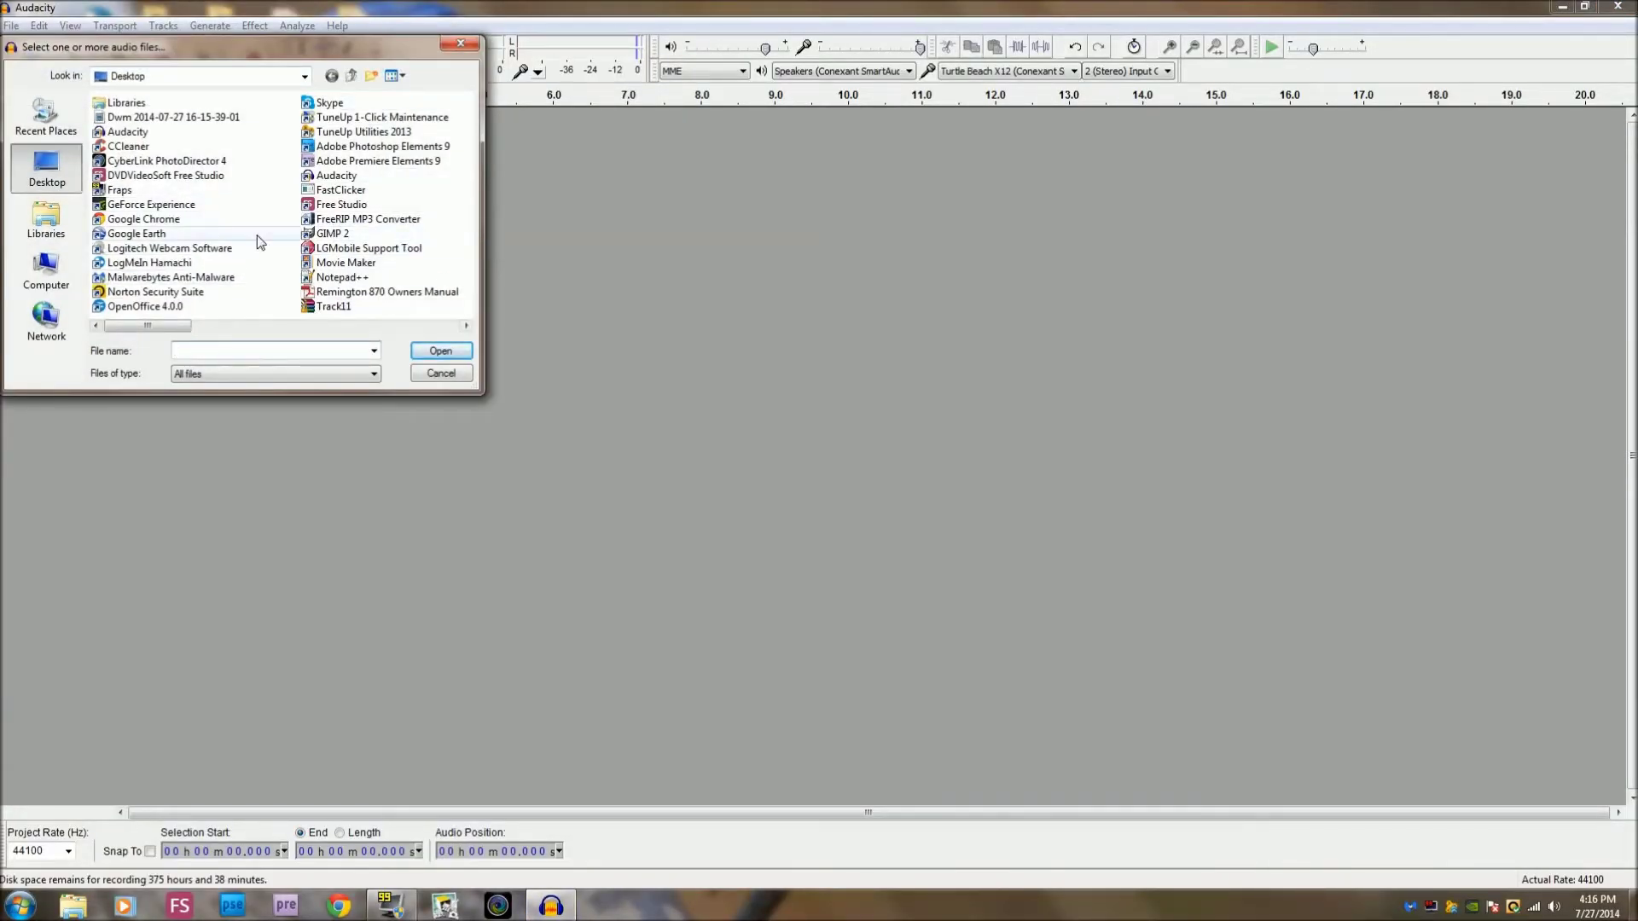
left_click_drag(202, 333, 366, 333)
left_click(171, 162)
double_click(171, 164)
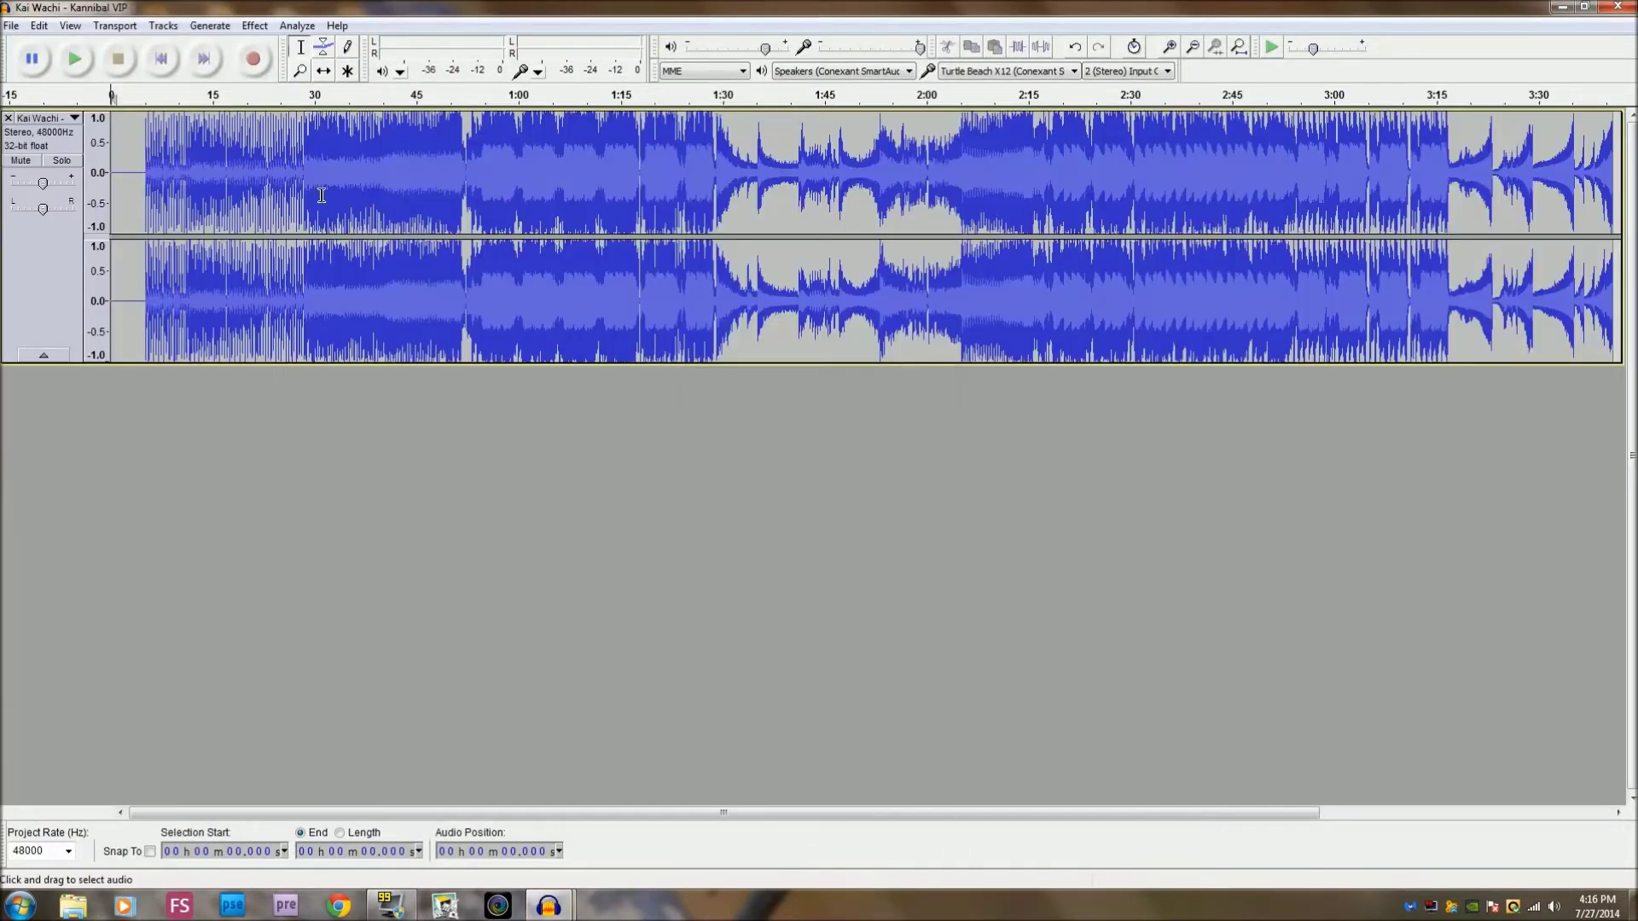
Delete the leading silence and duplicate the whole song into a second track.
left_click_drag(143, 179, 111, 180)
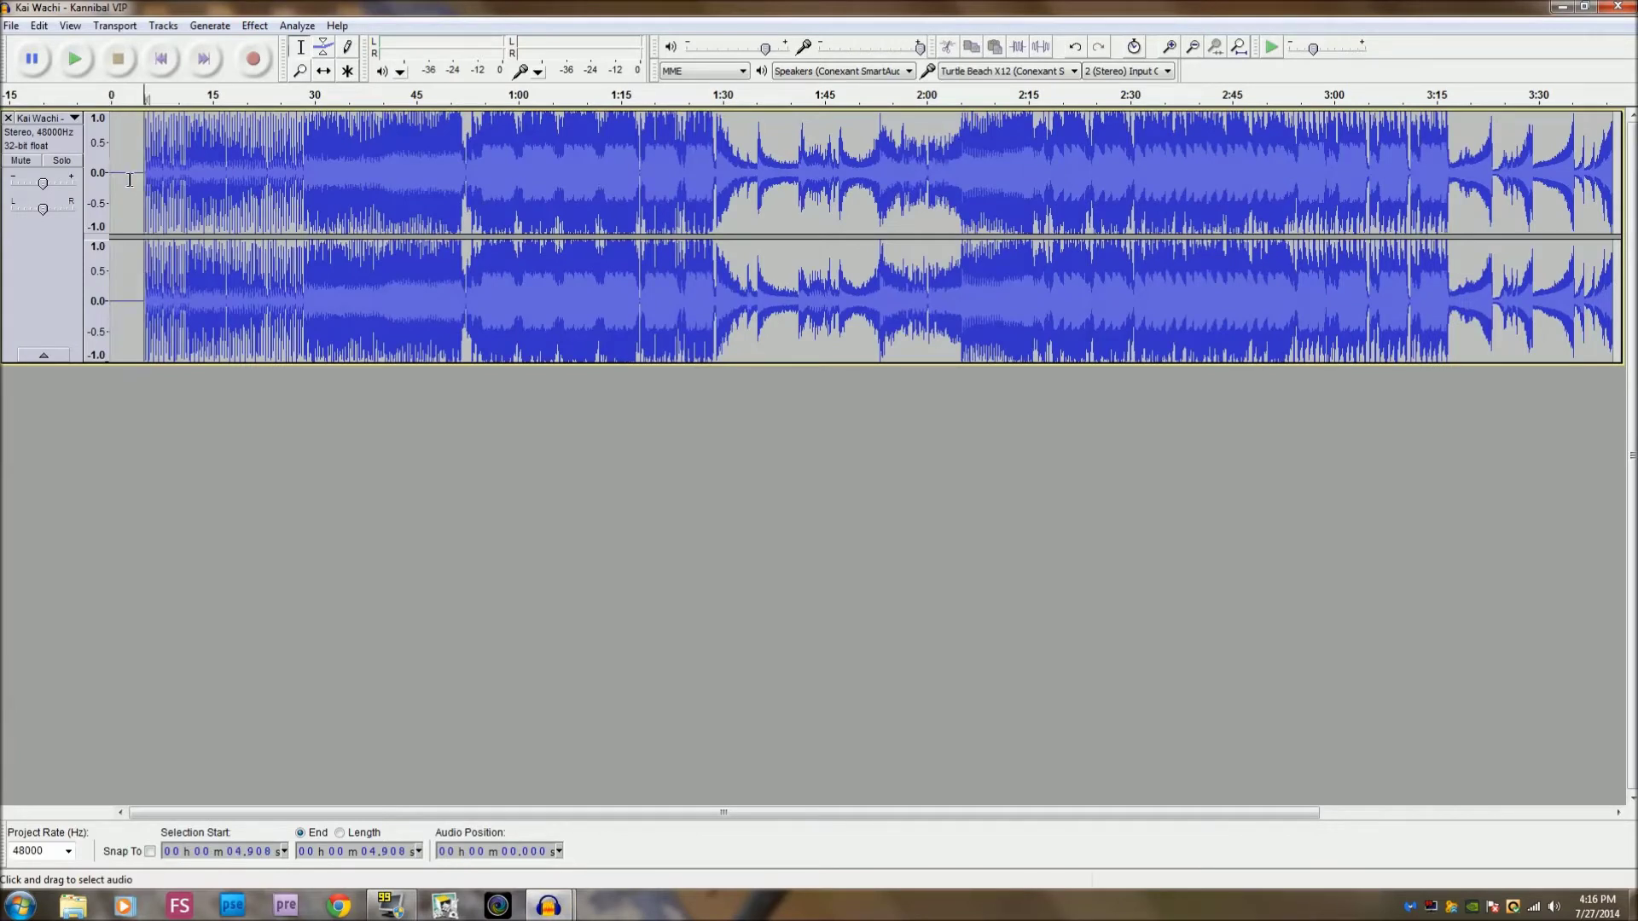
key("Delete")
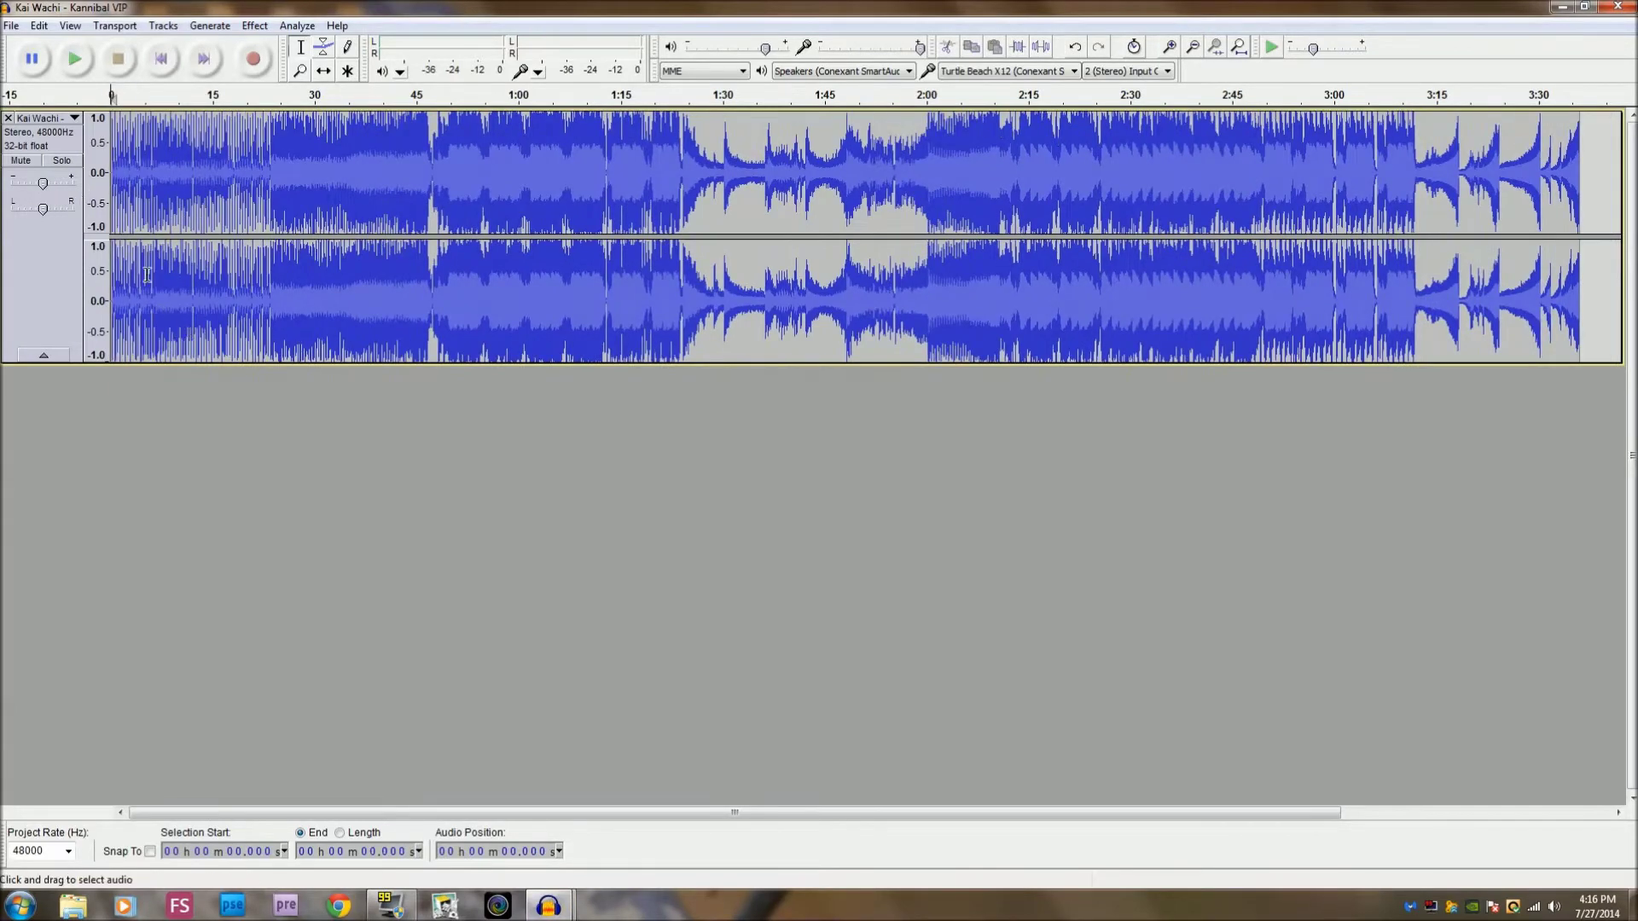
left_click(23, 142)
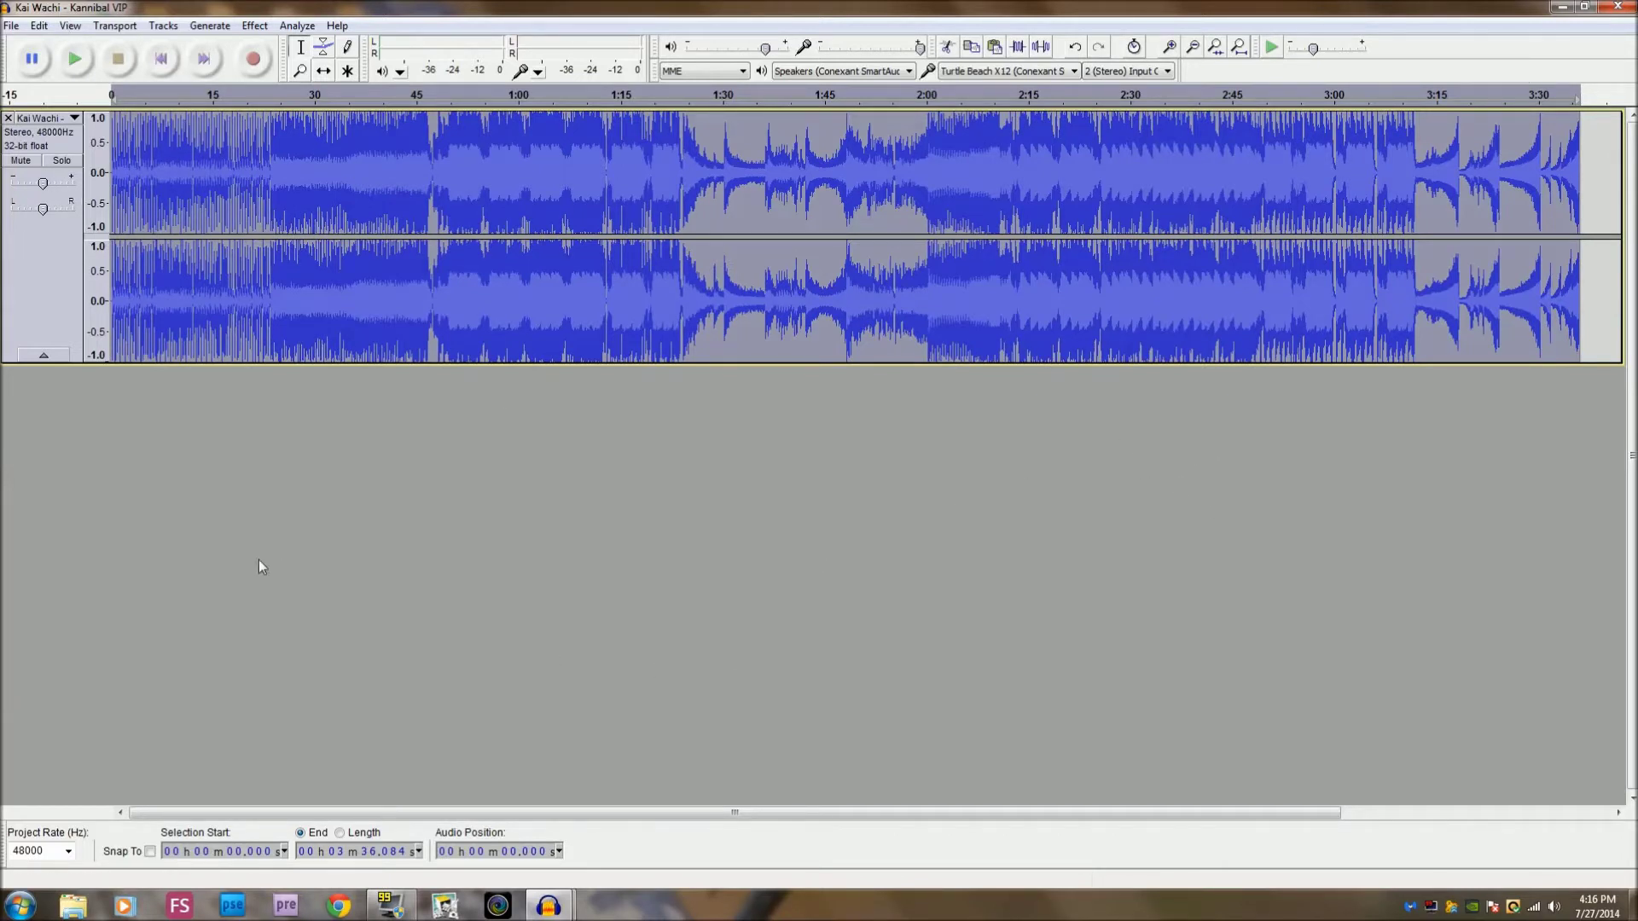
key("ctrl+d")
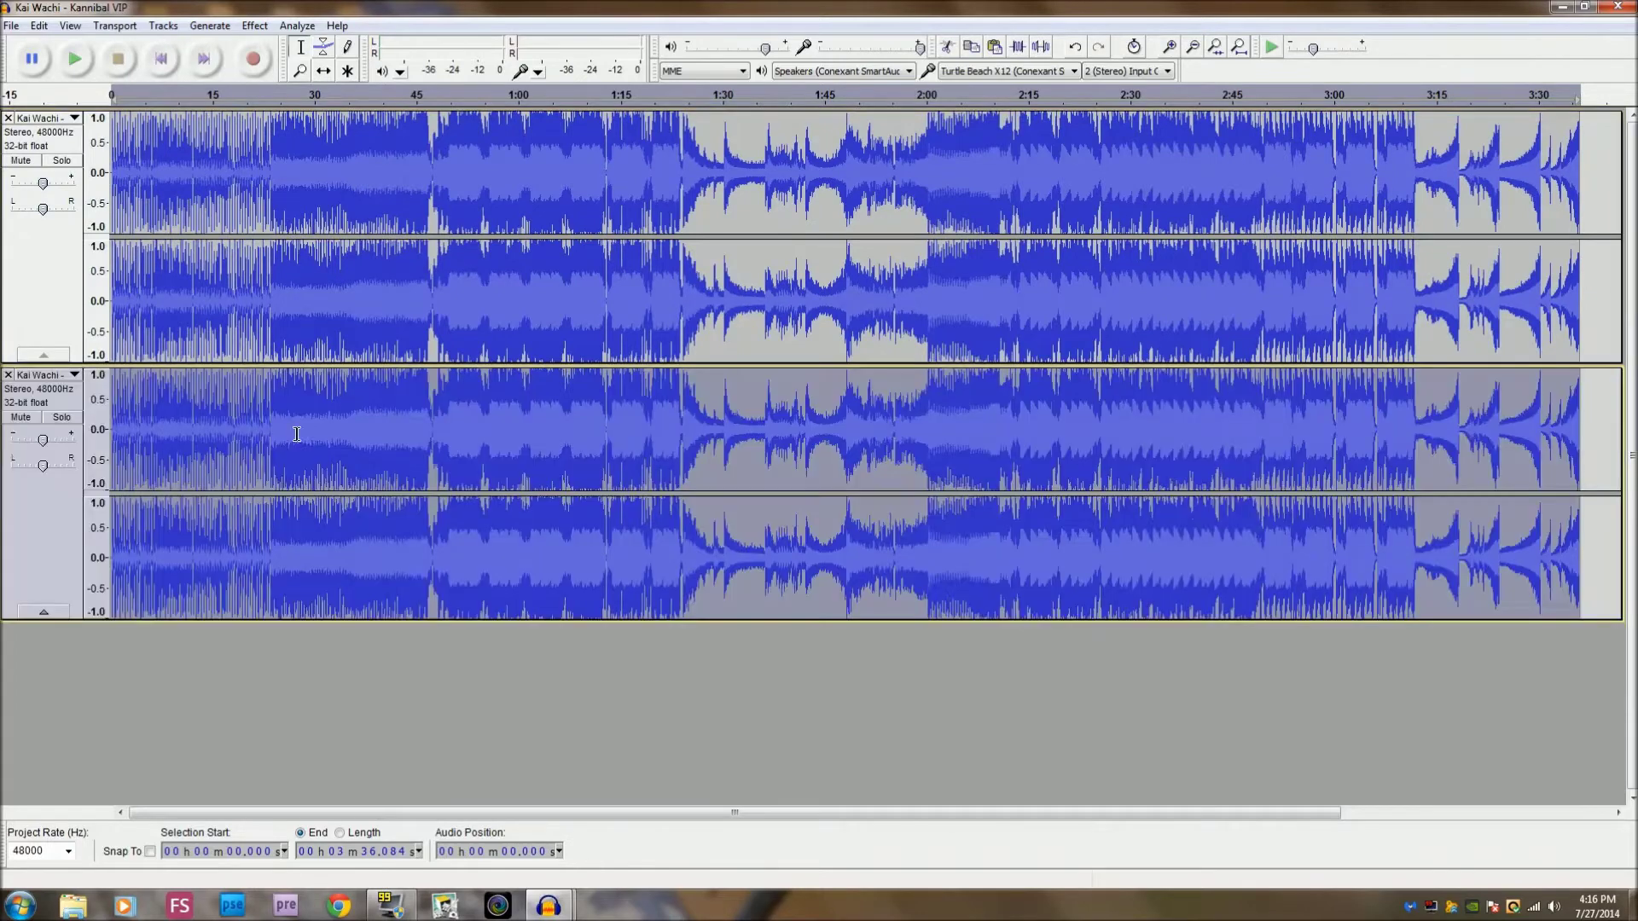
Lower the top track's gain slightly and normalize it to −1.0 dB.
left_click(43, 258)
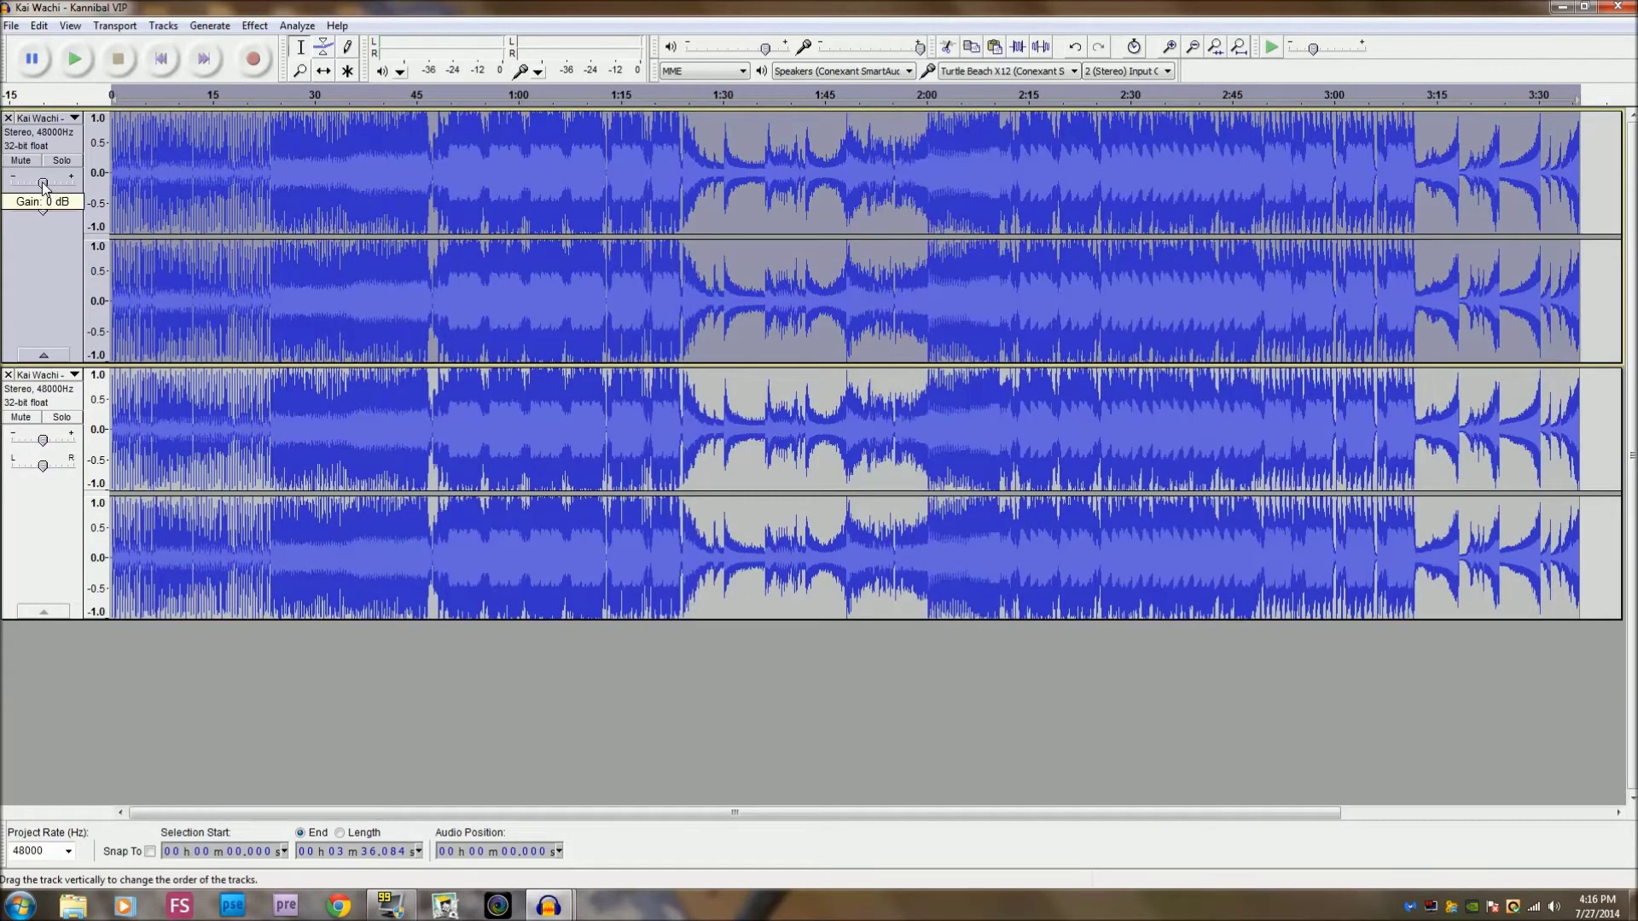
left_click_drag(43, 181, 39, 183)
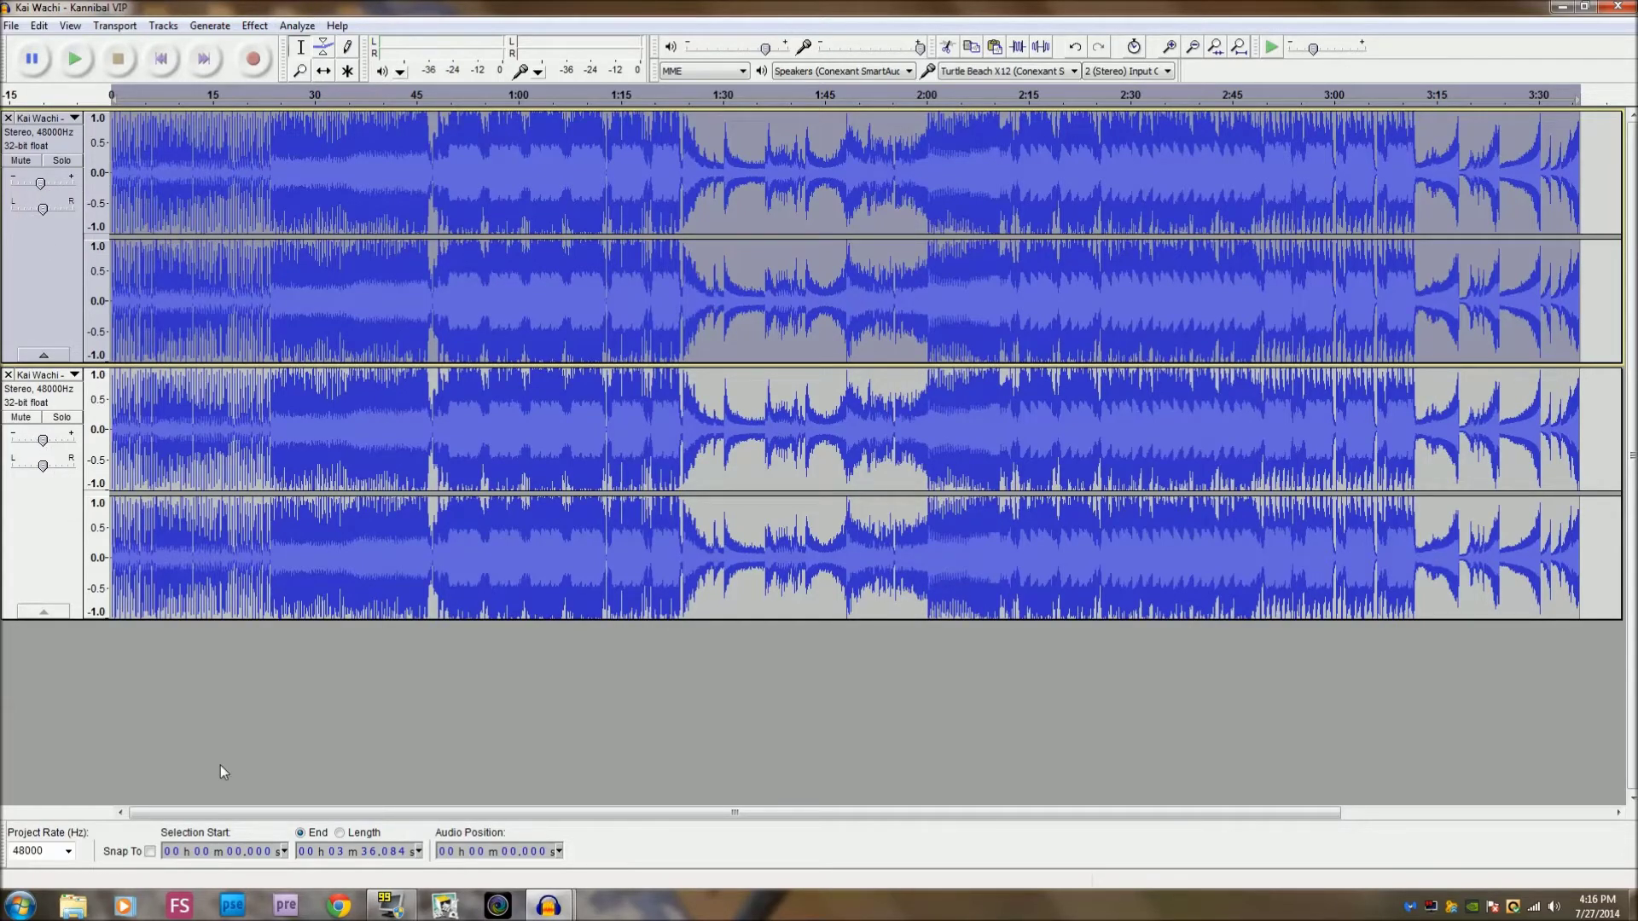
left_click(254, 25)
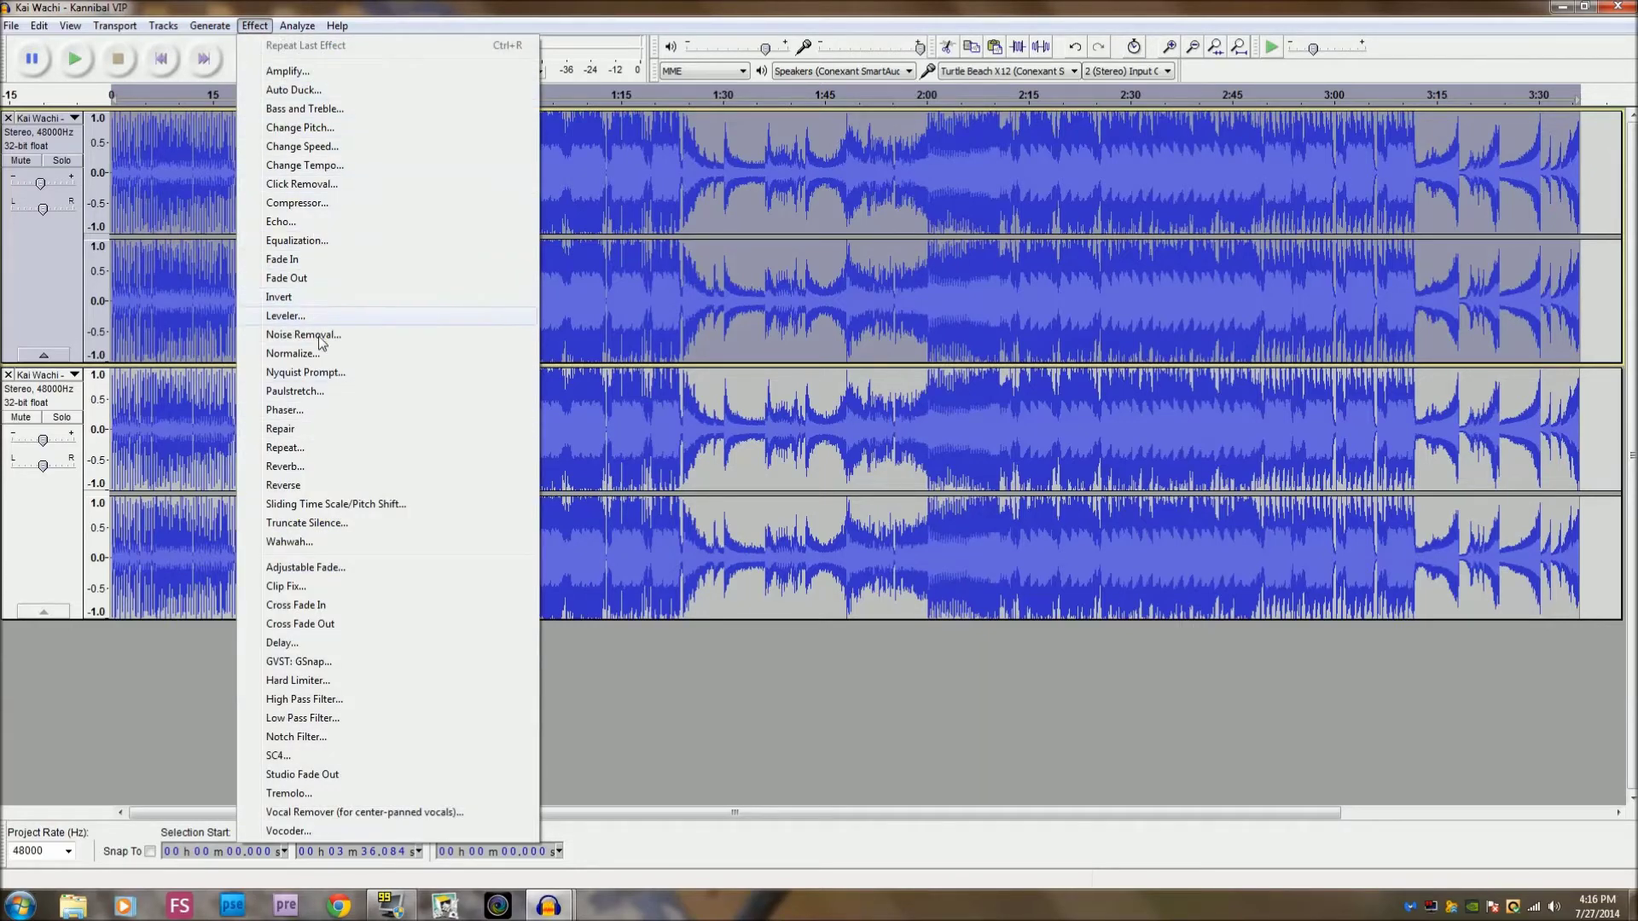
left_click(294, 354)
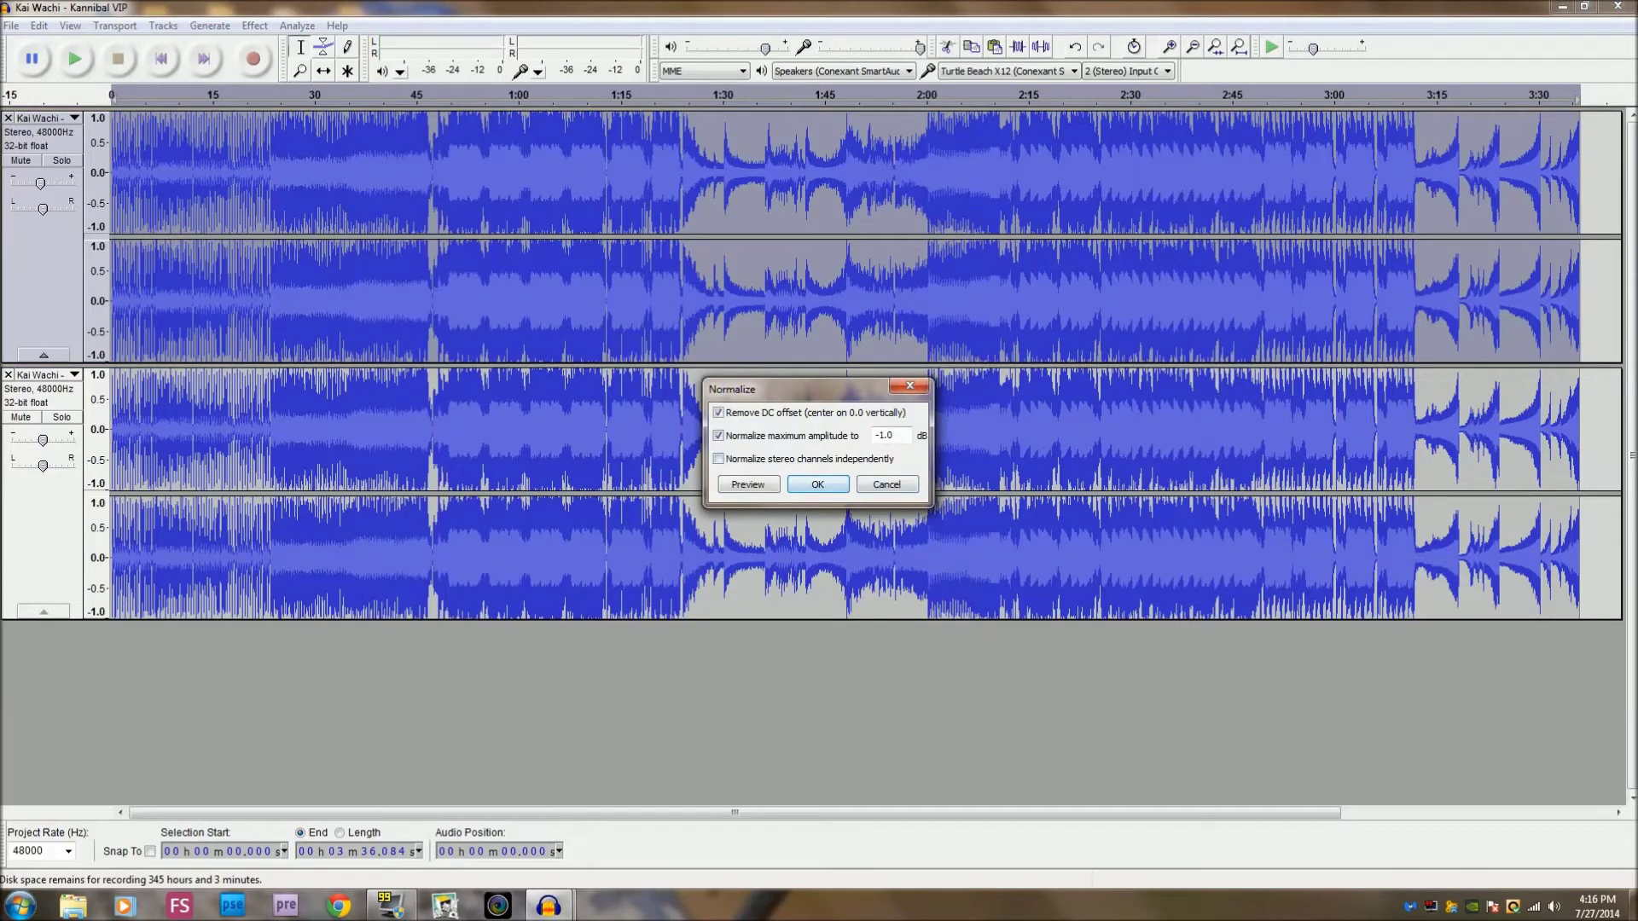
left_click(817, 484)
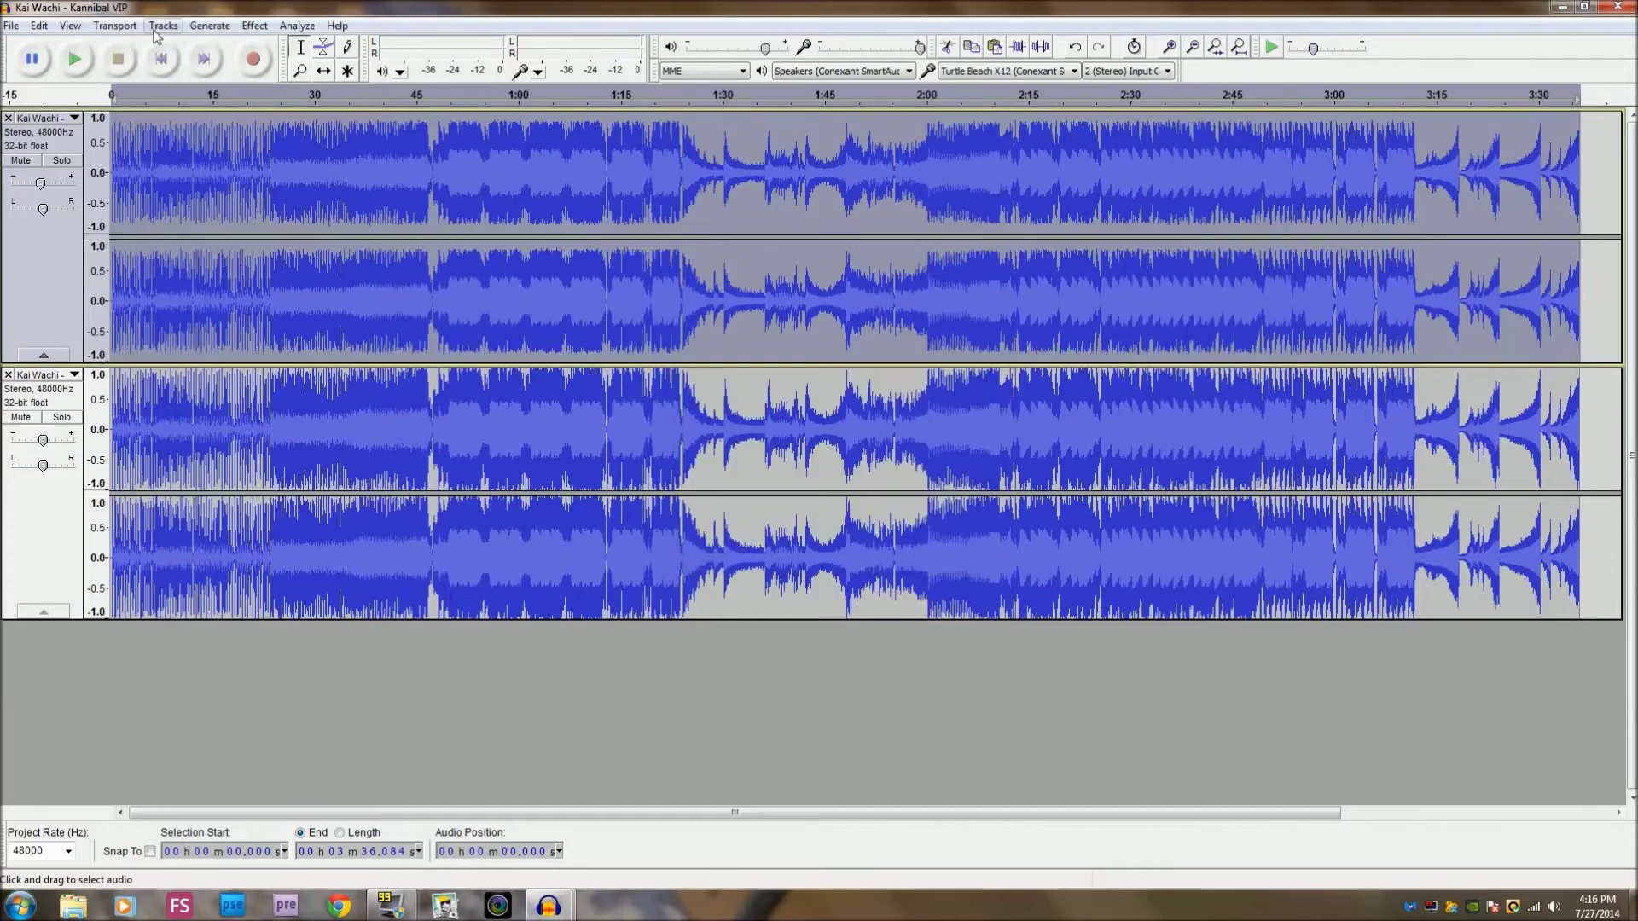
Apply the Real Bass Boost equalization curve, peaking near 10 dB around 40 Hz, to the top track.
left_click(254, 25)
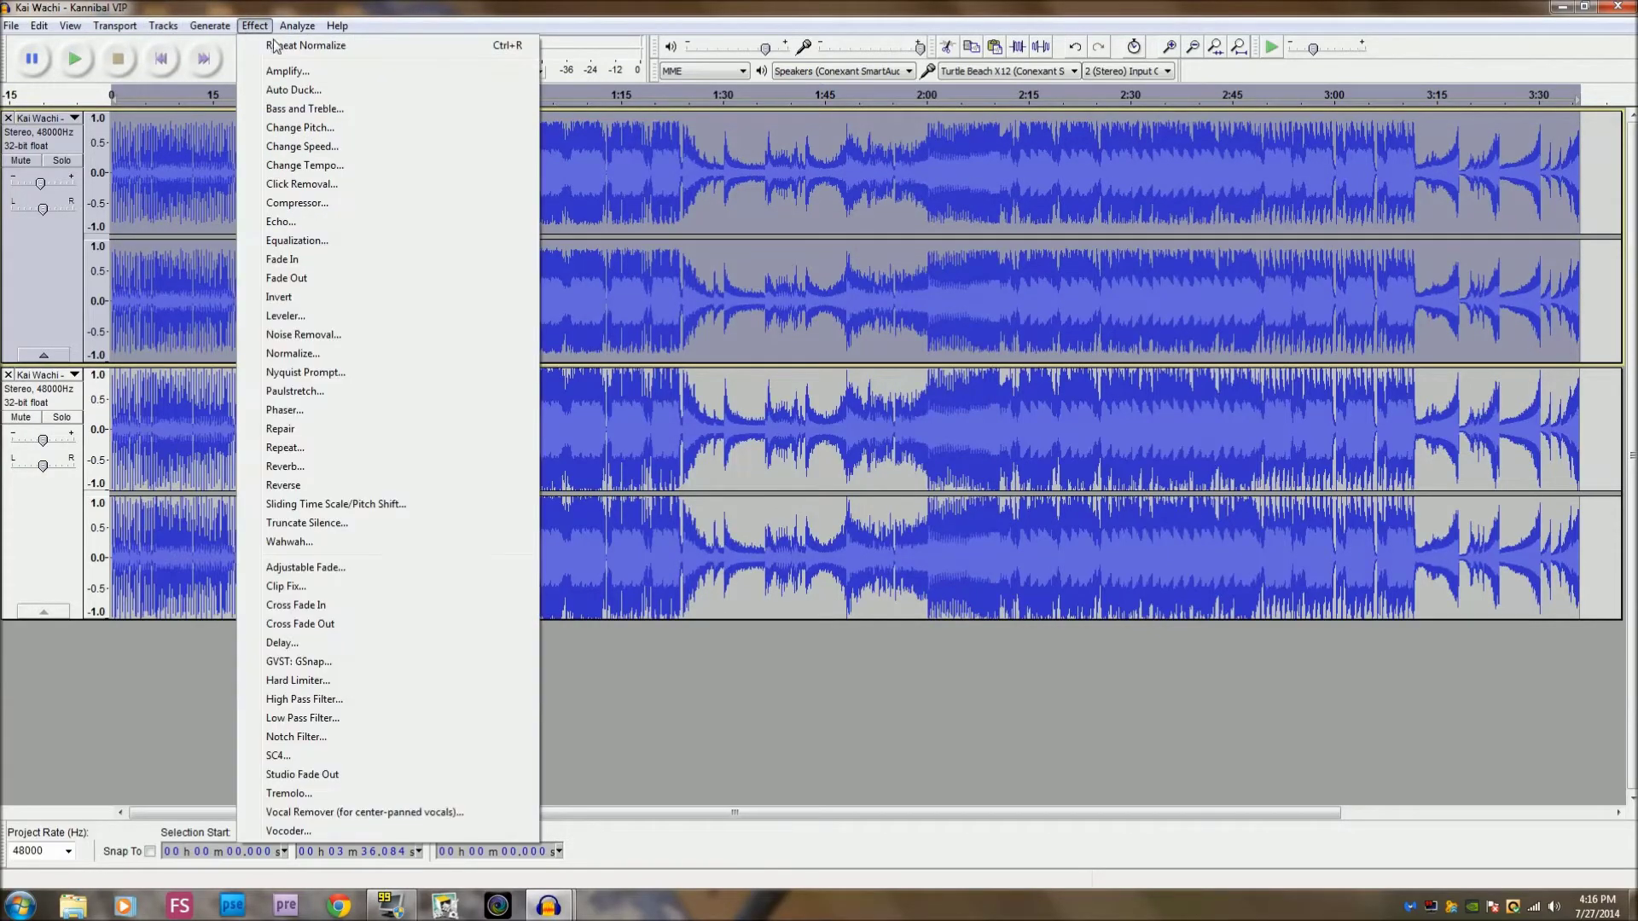
left_click(348, 241)
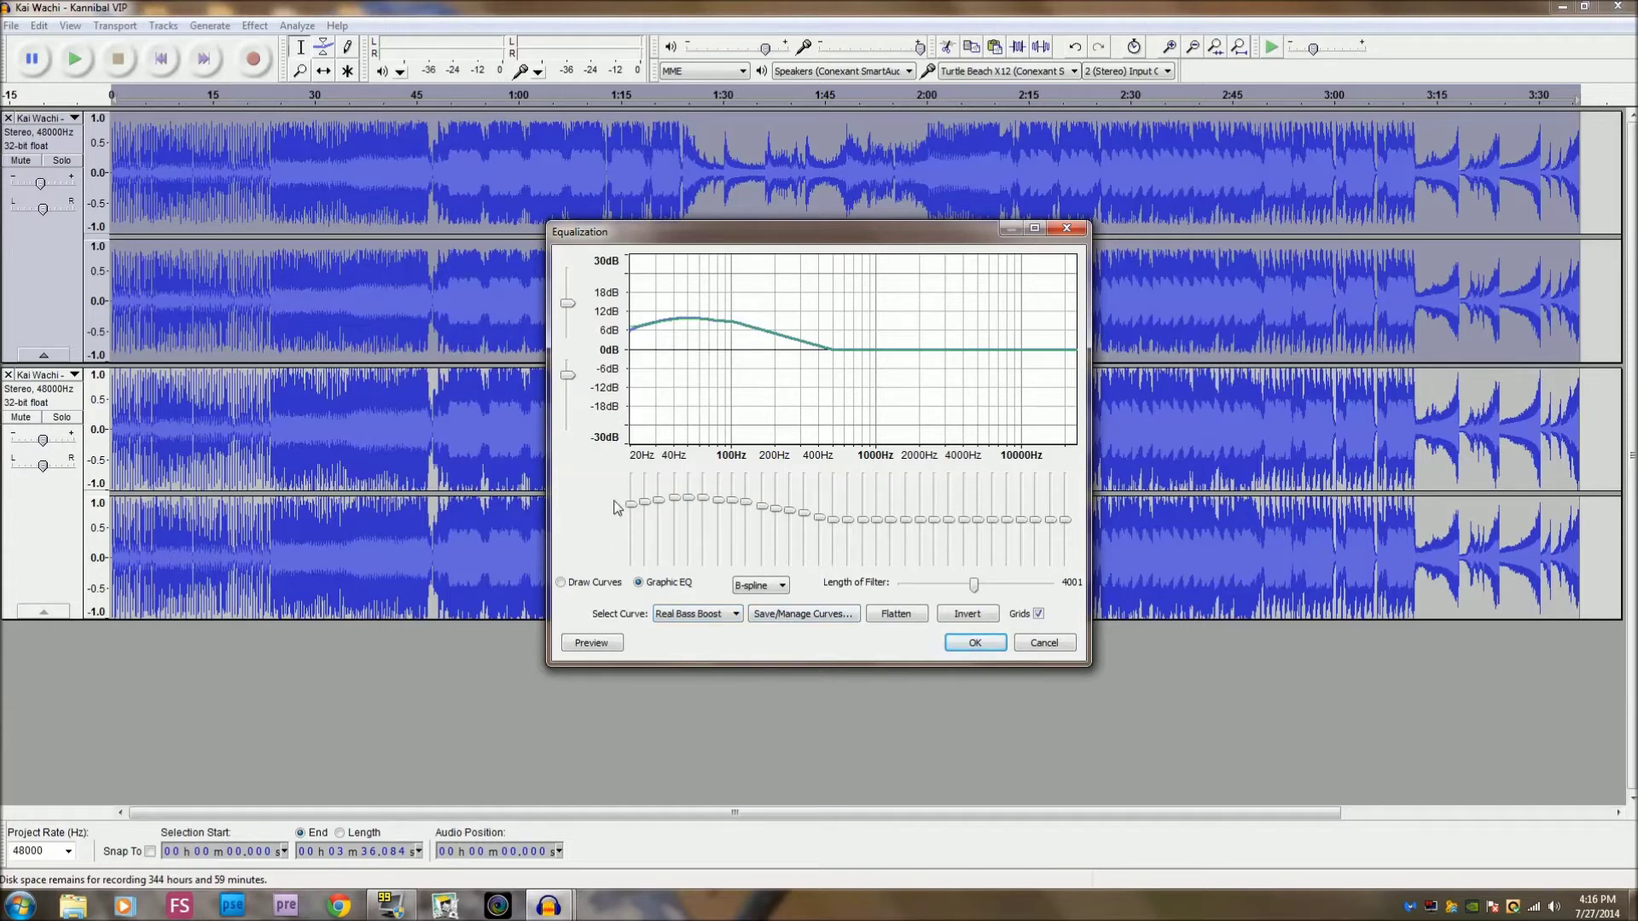
mouse_move(632, 513)
left_click(977, 646)
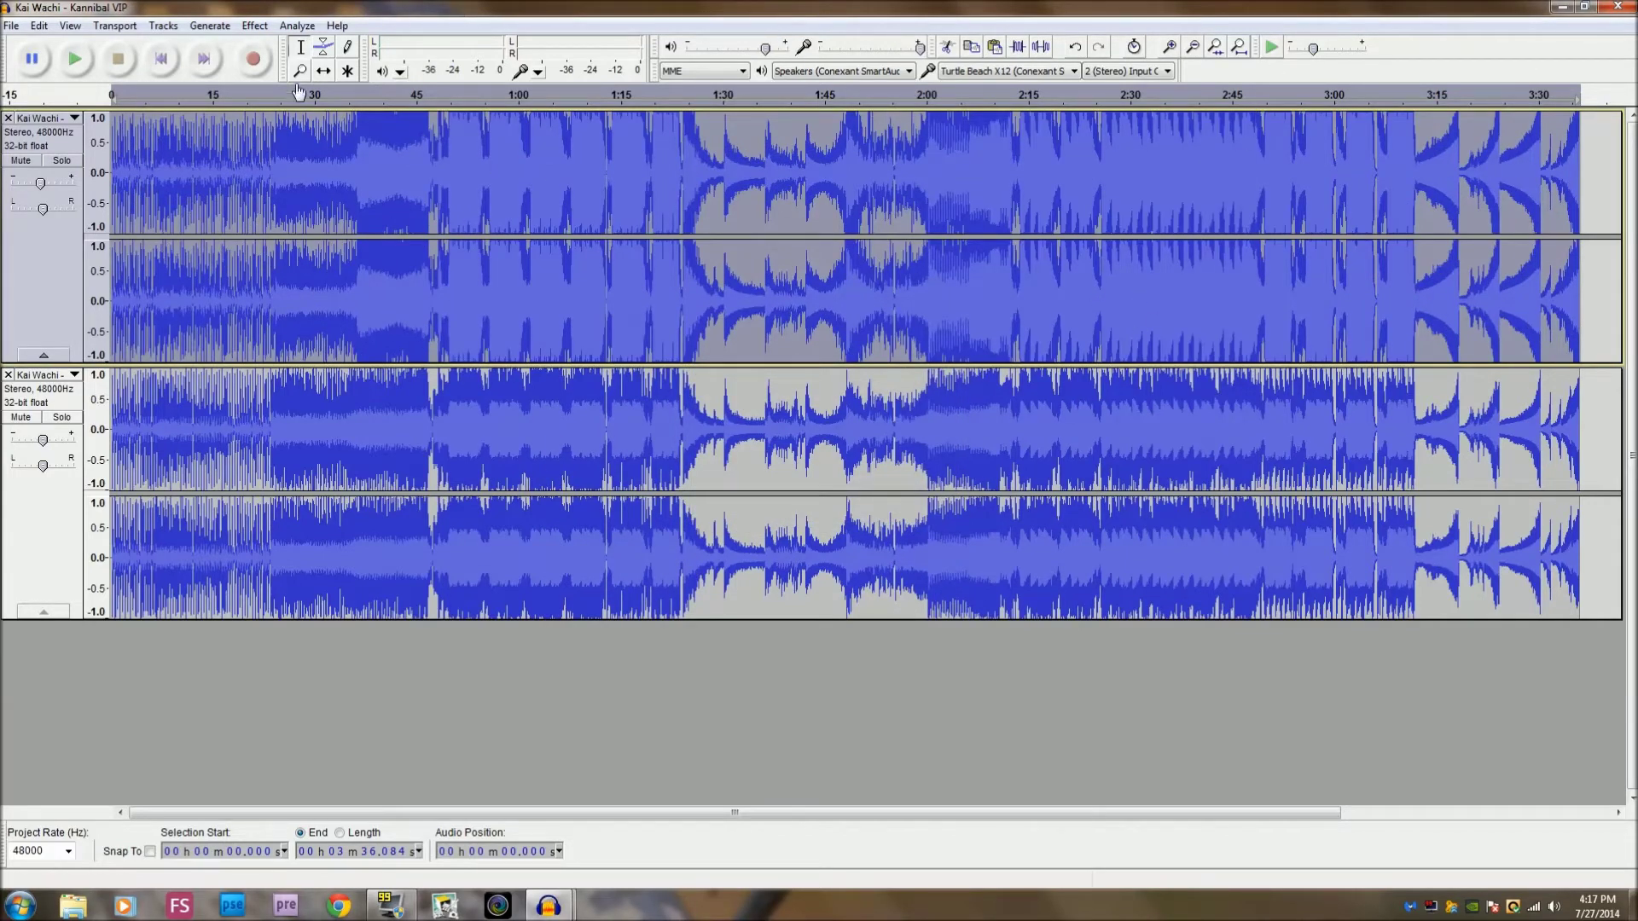
Run Bass and Treble on the top track with Bass 7 dB, Treble 1 dB, Level −1 dB.
left_click(254, 25)
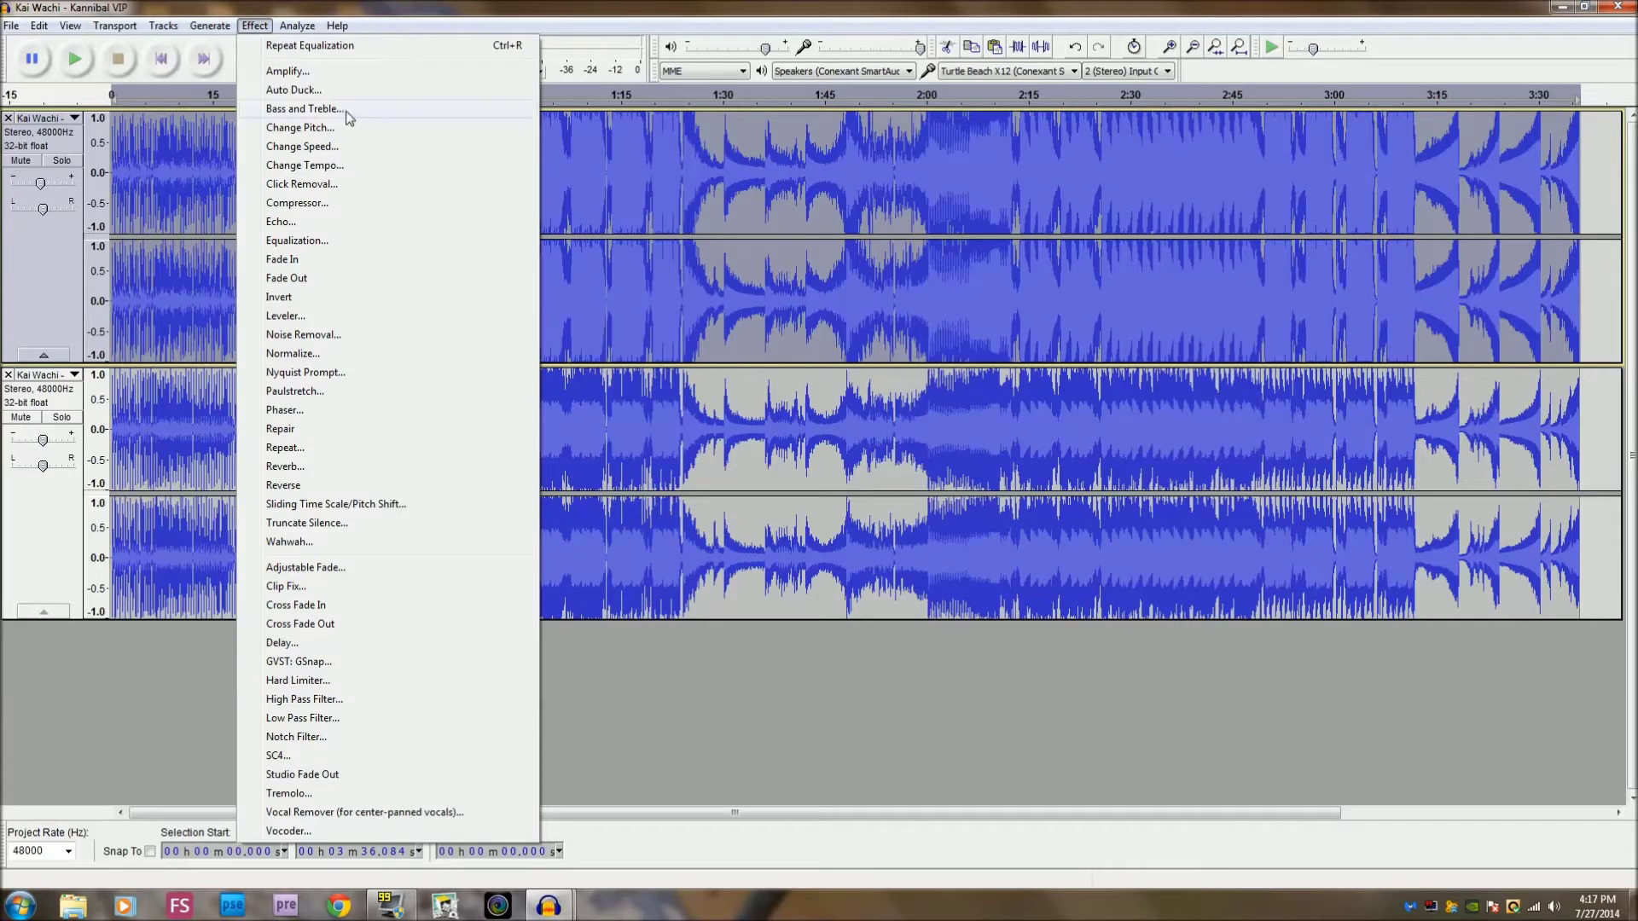
left_click(305, 110)
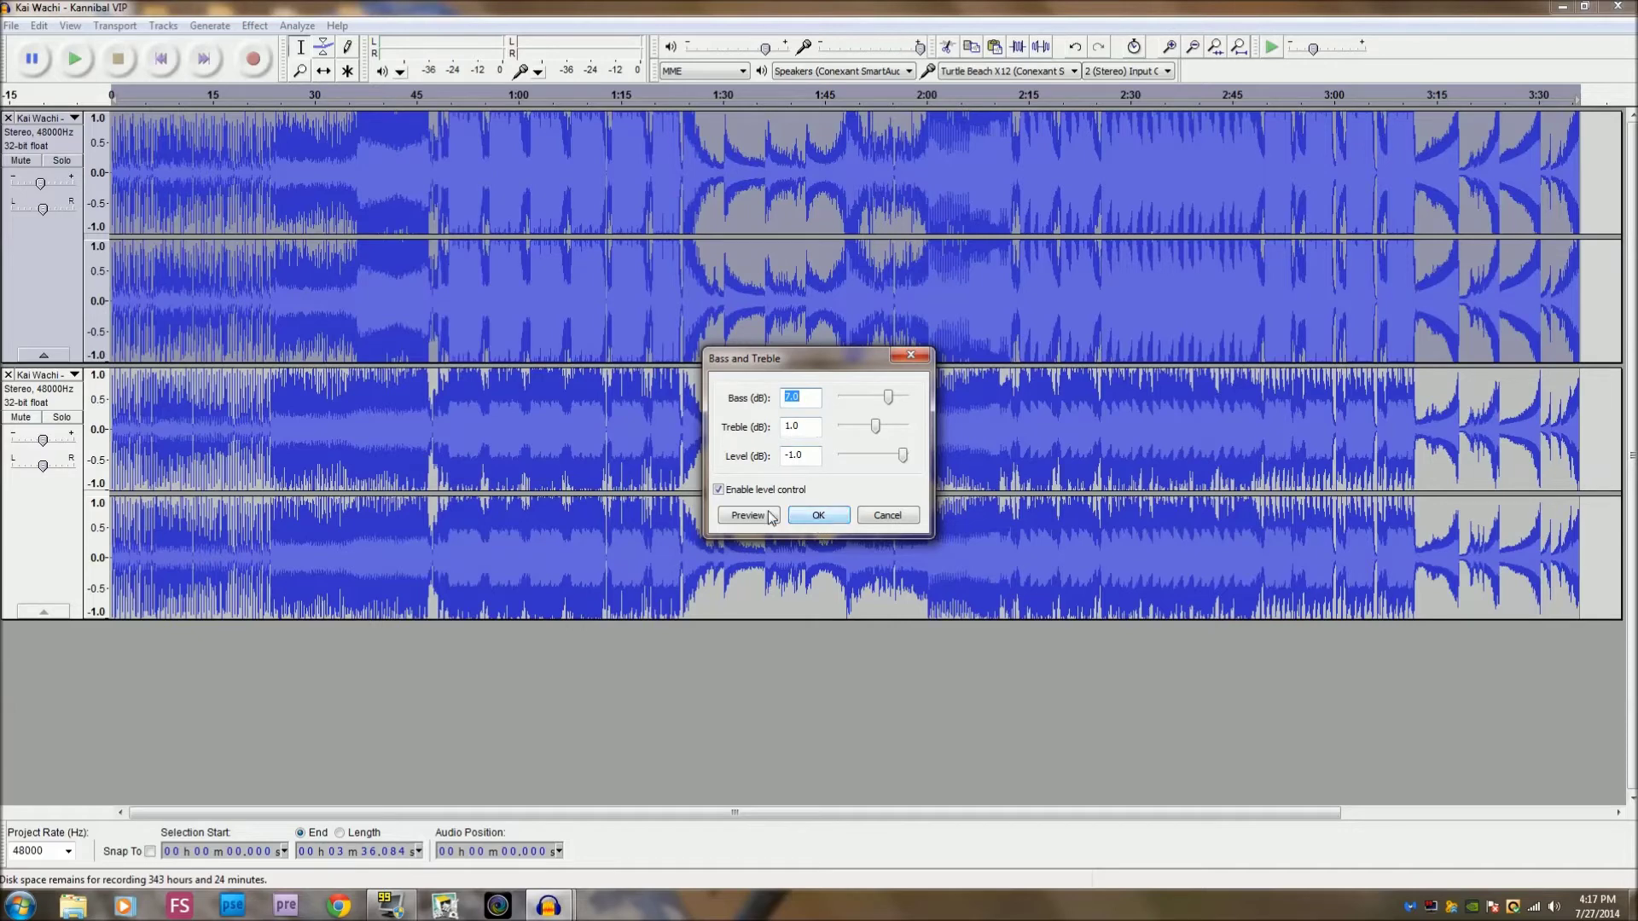
left_click(813, 517)
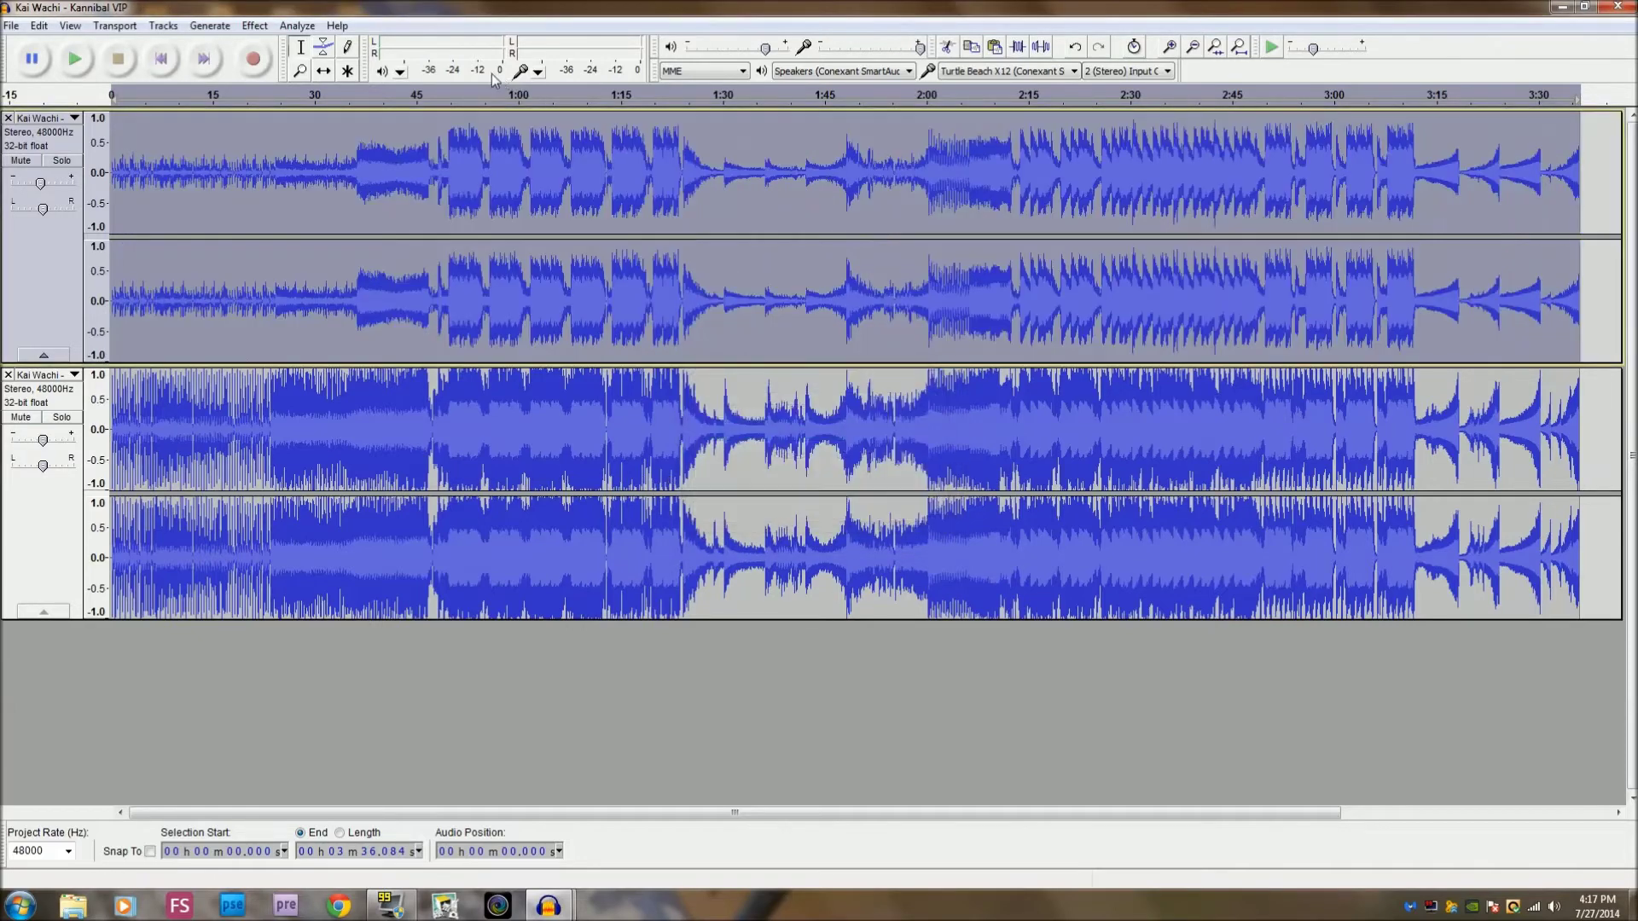
Normalize the bass-boosted top track again and play back from about 35 seconds.
left_click(254, 25)
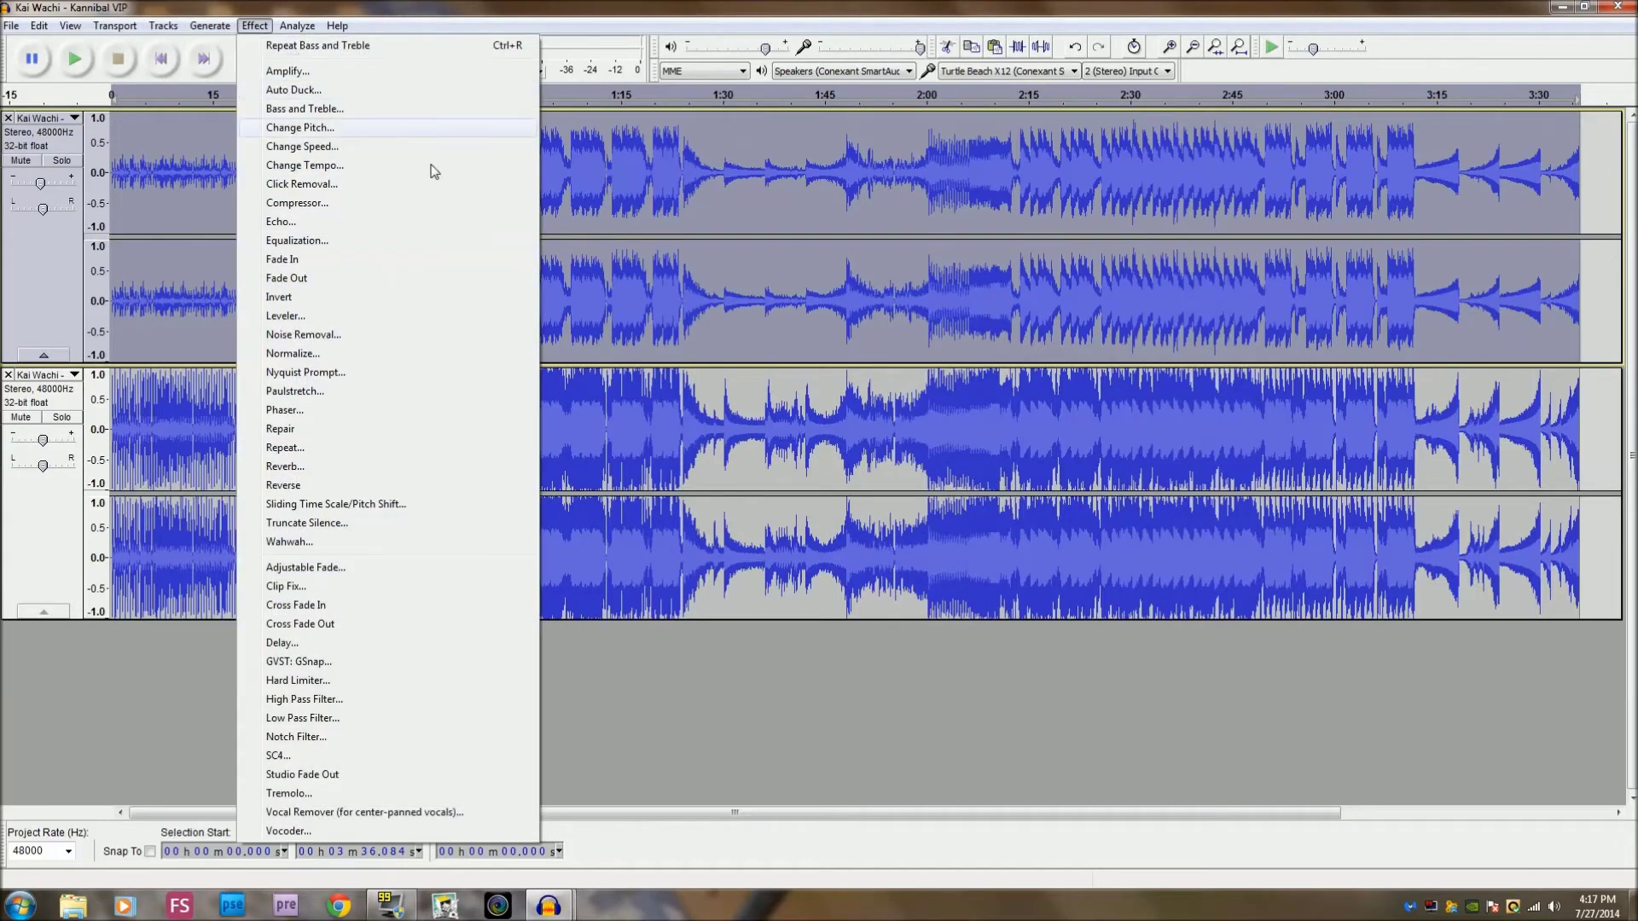
left_click(348, 354)
left_click(815, 485)
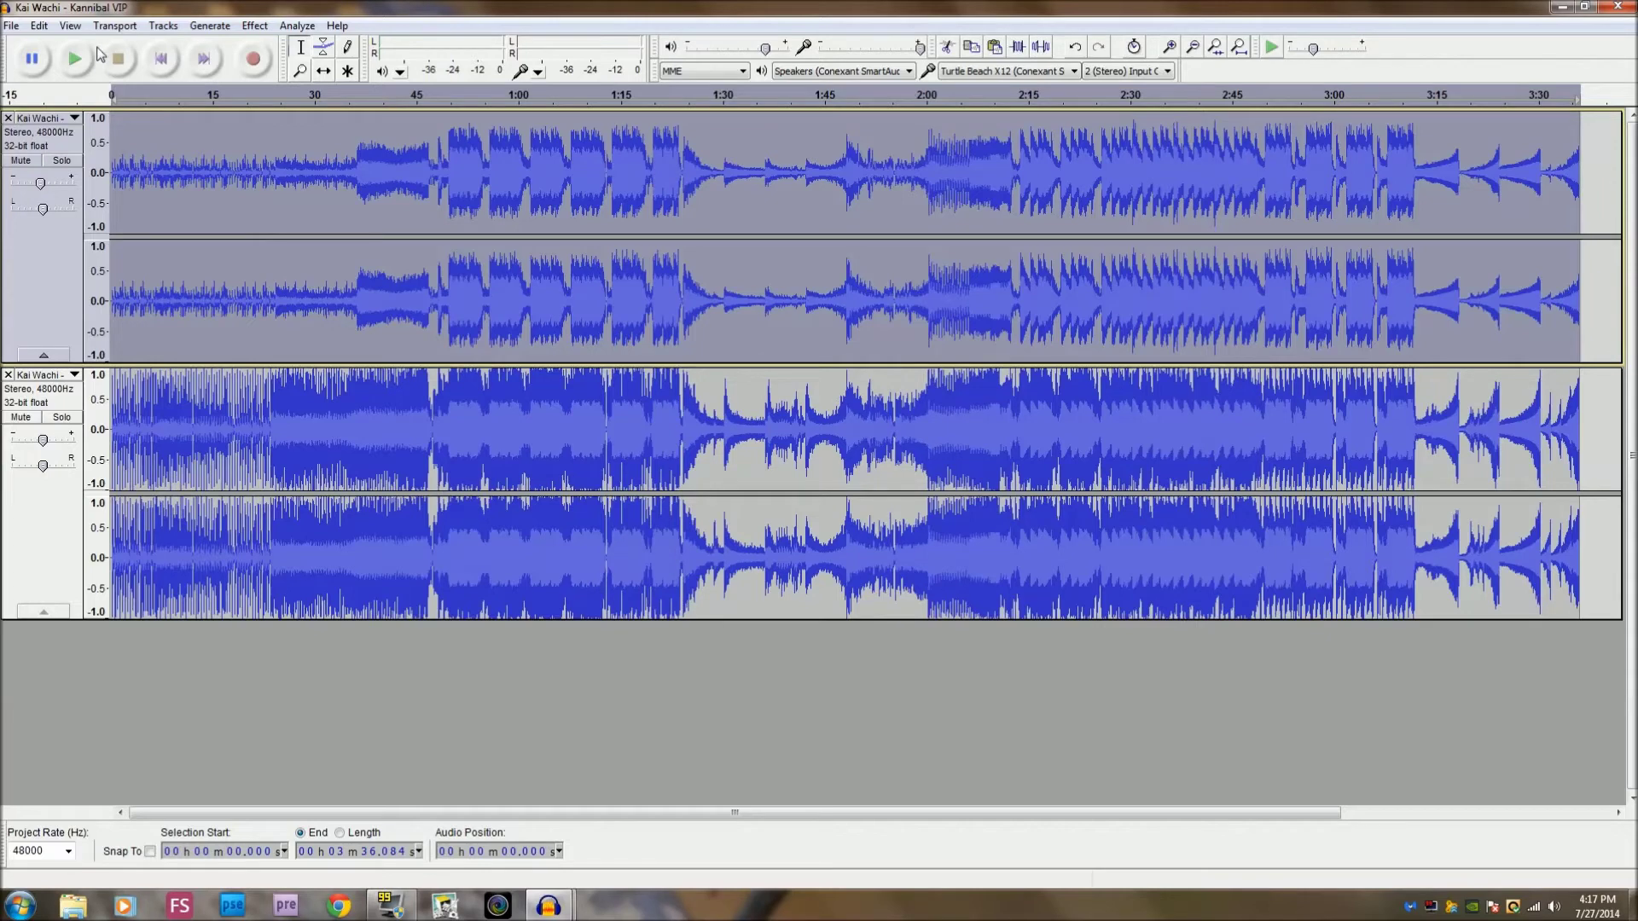
left_click(351, 120)
key("space")
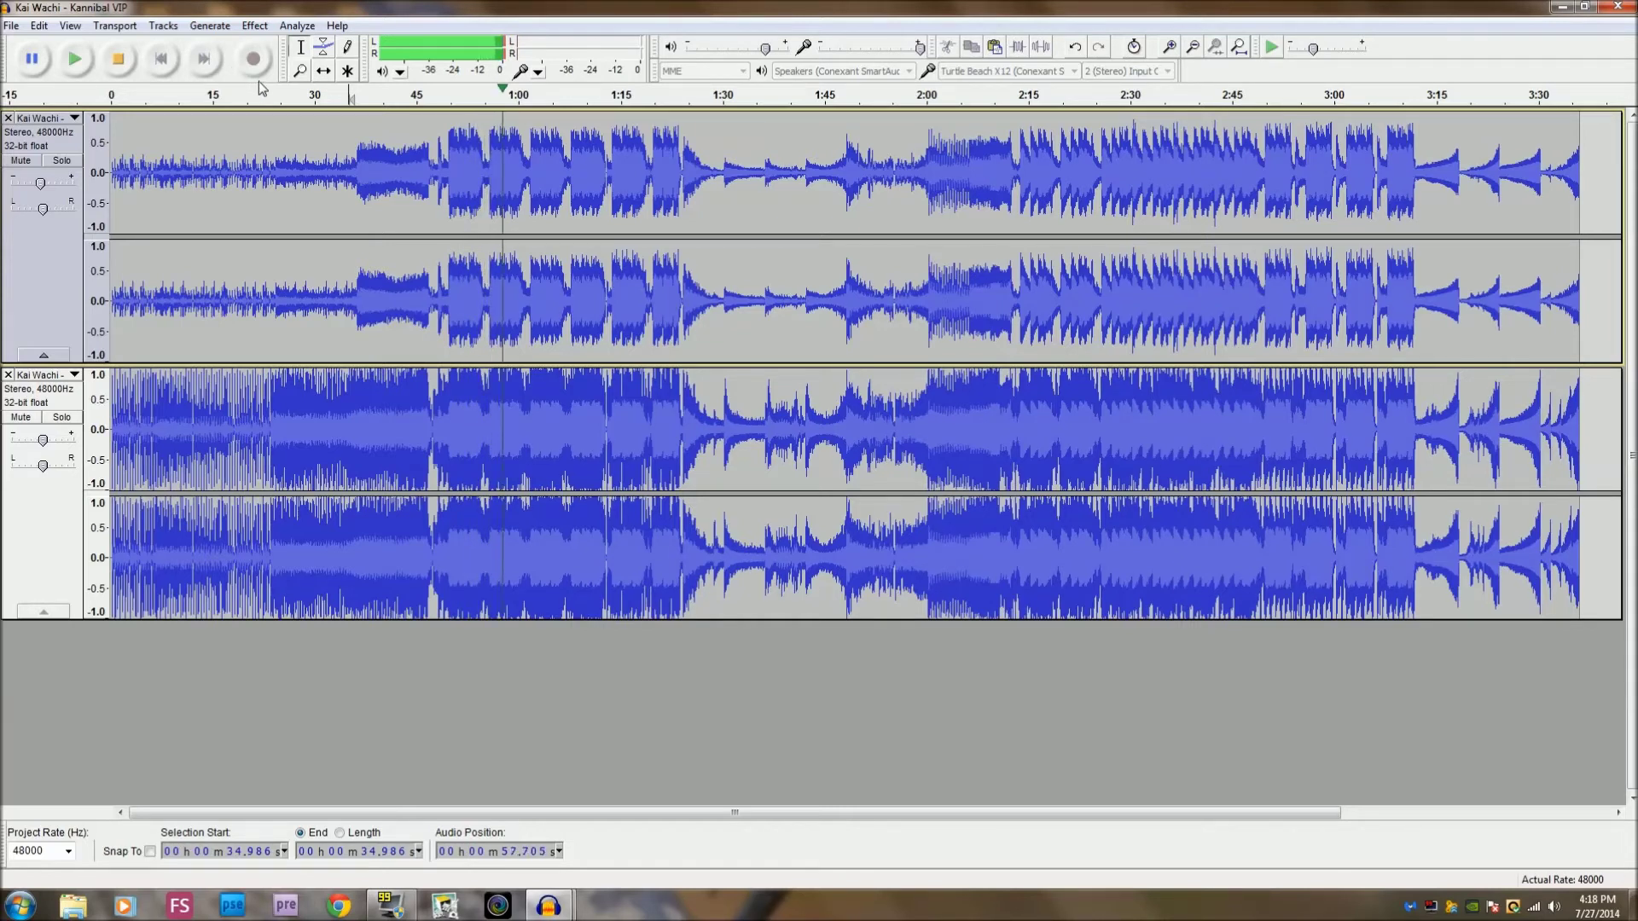
left_click(135, 71)
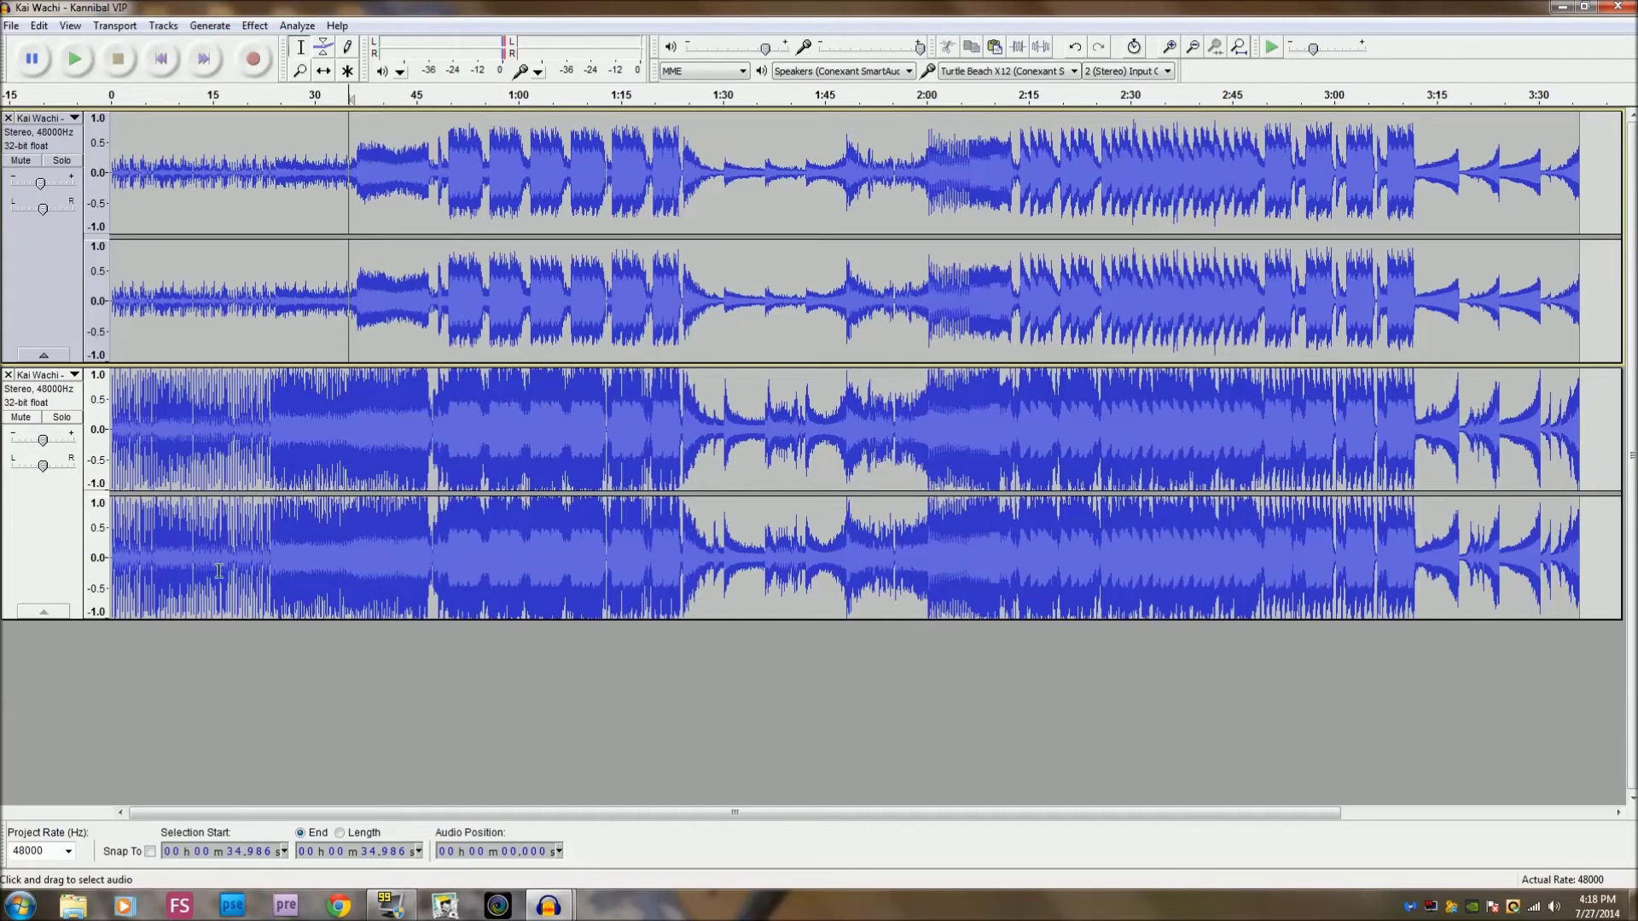
Normalize the lower track to −3 dB with DC offset removed, then play from 46.564 seconds.
left_click(29, 525)
left_click(297, 26)
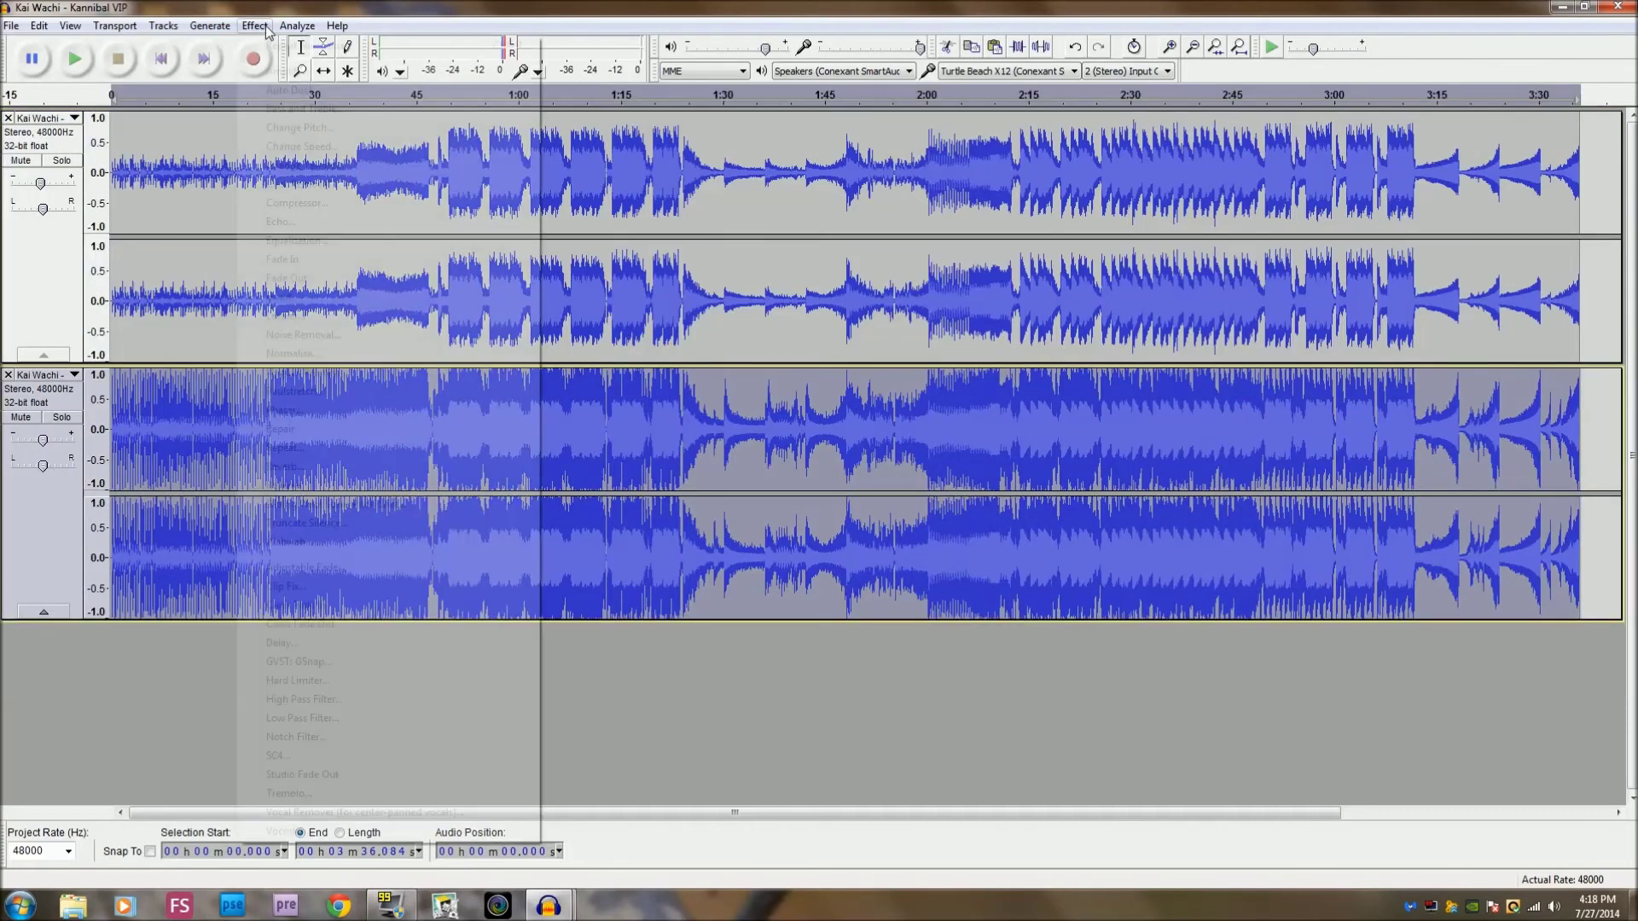
mouse_move(255, 26)
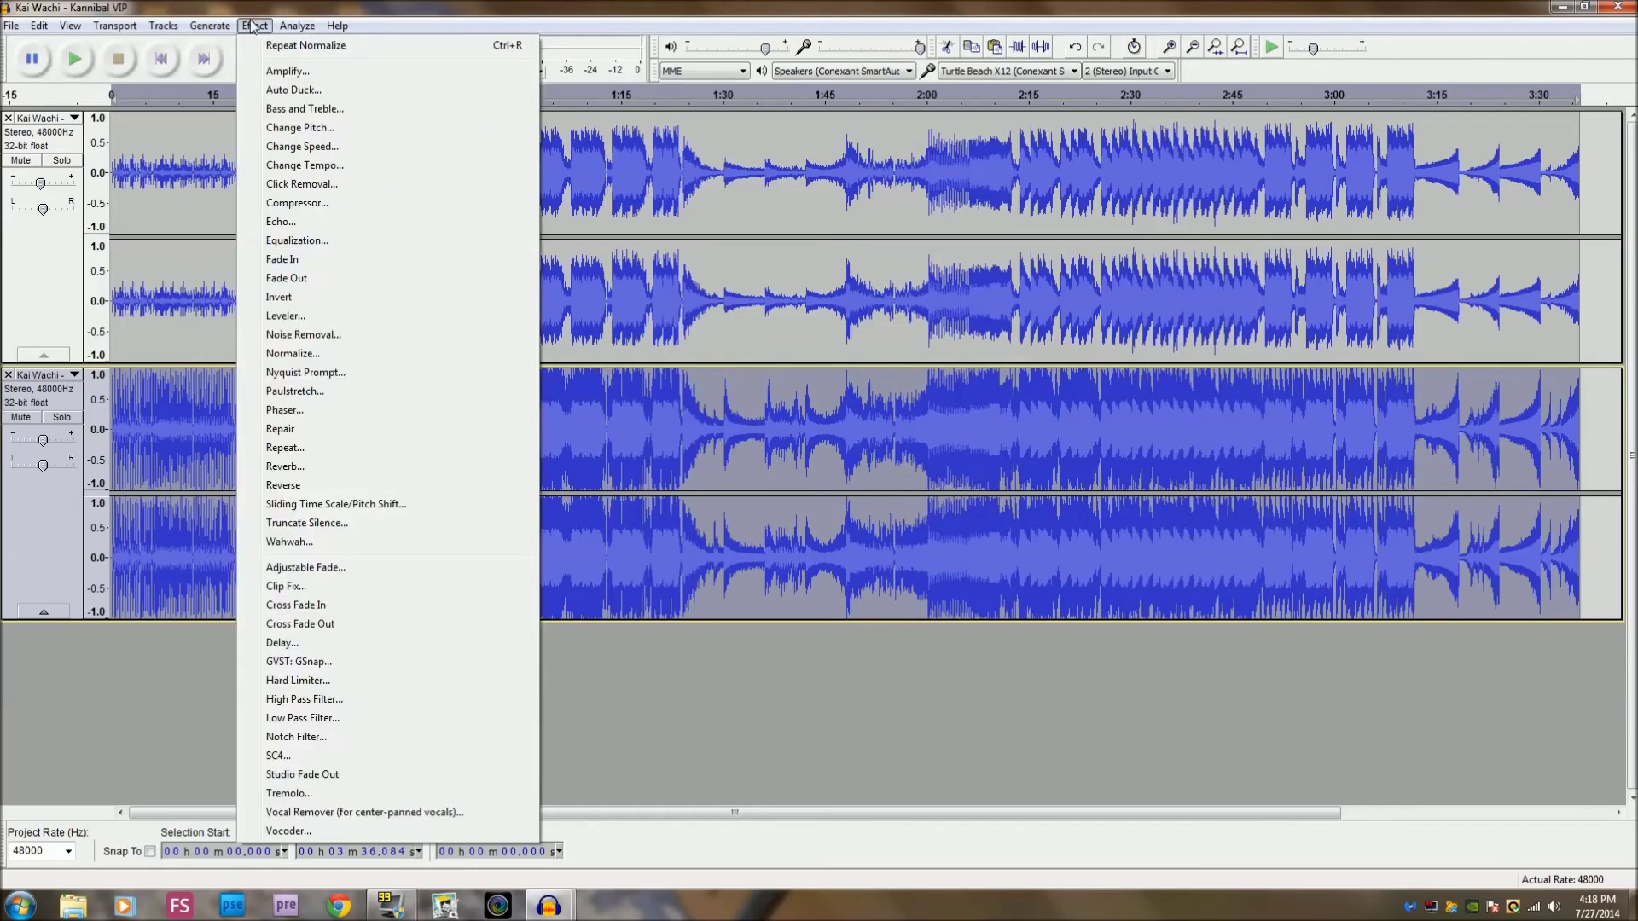
left_click(341, 357)
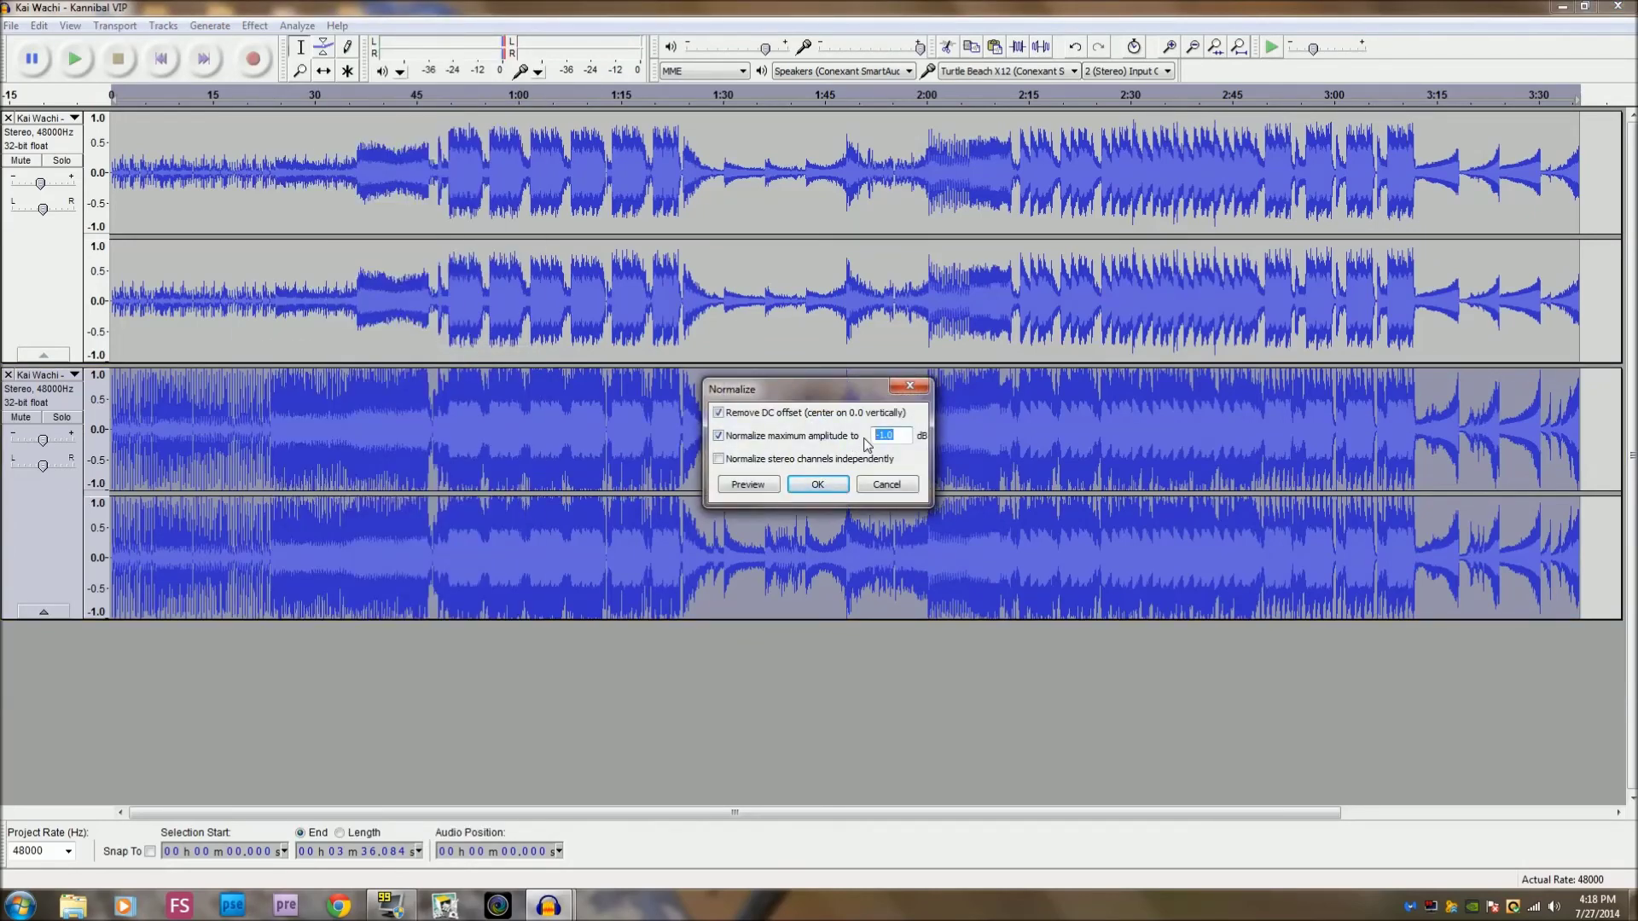
left_click(819, 483)
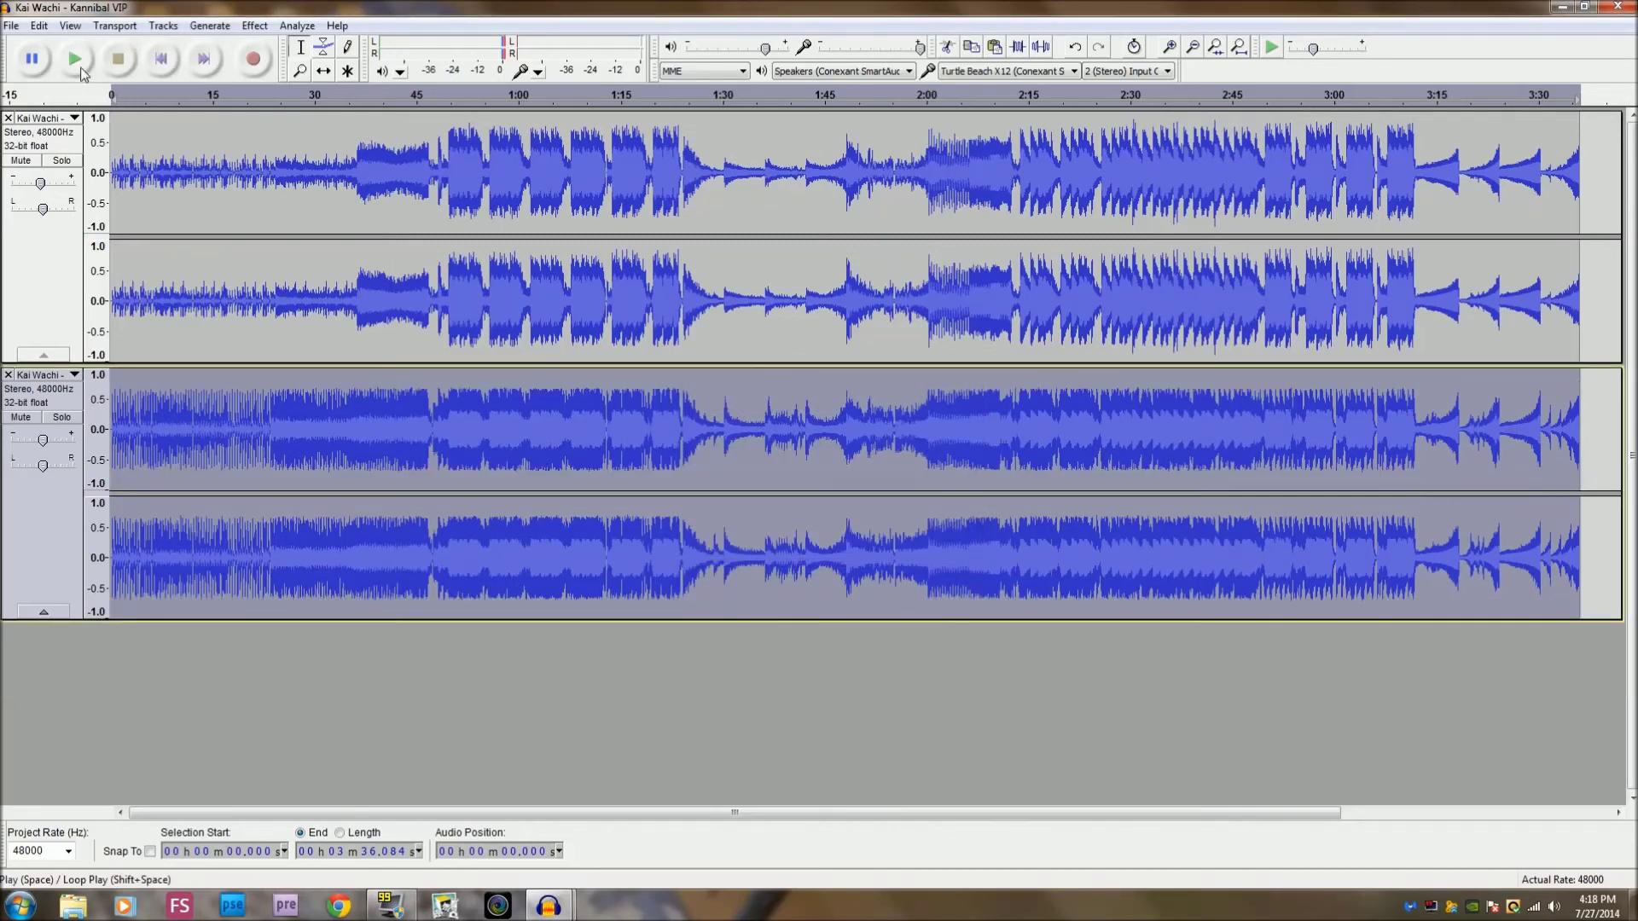
left_click(428, 119)
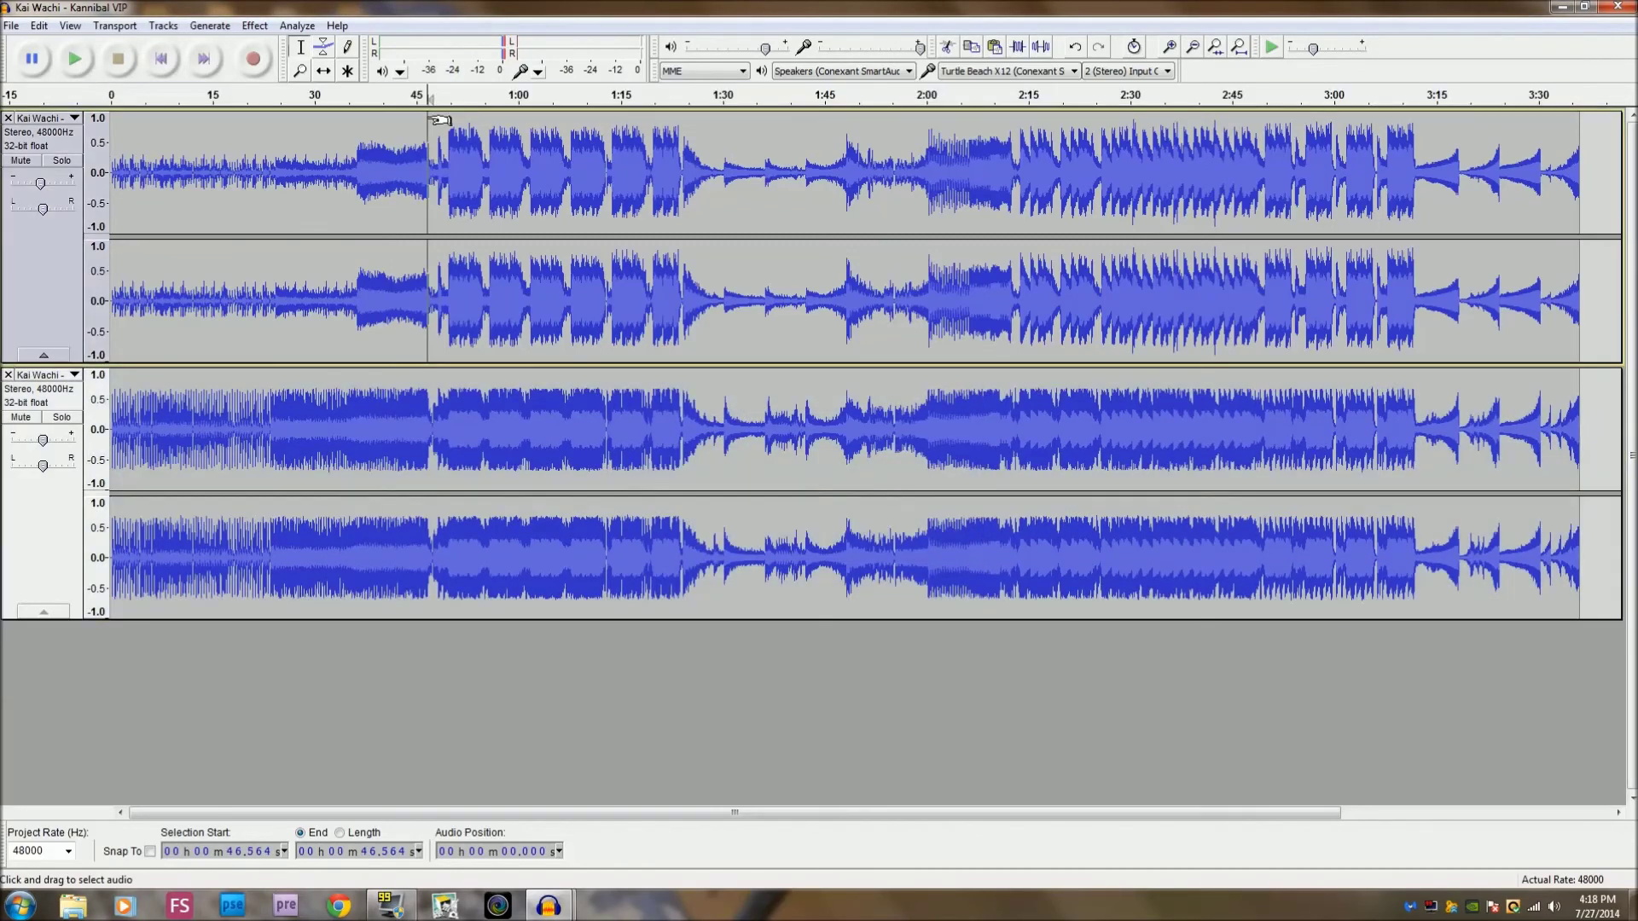
left_click(75, 59)
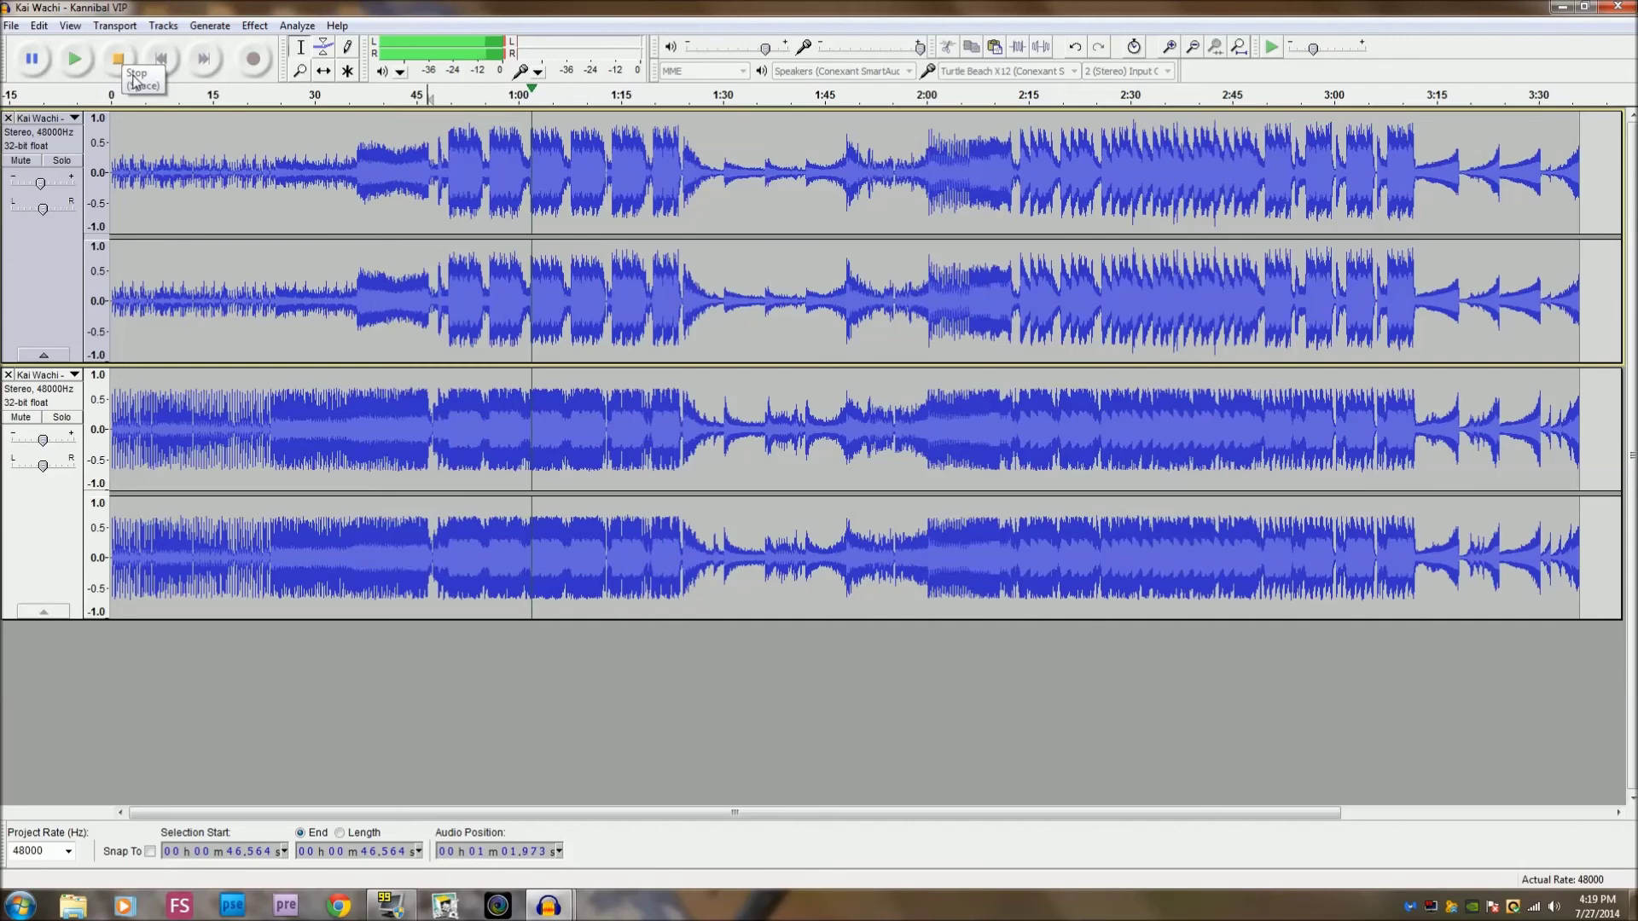
left_click(118, 60)
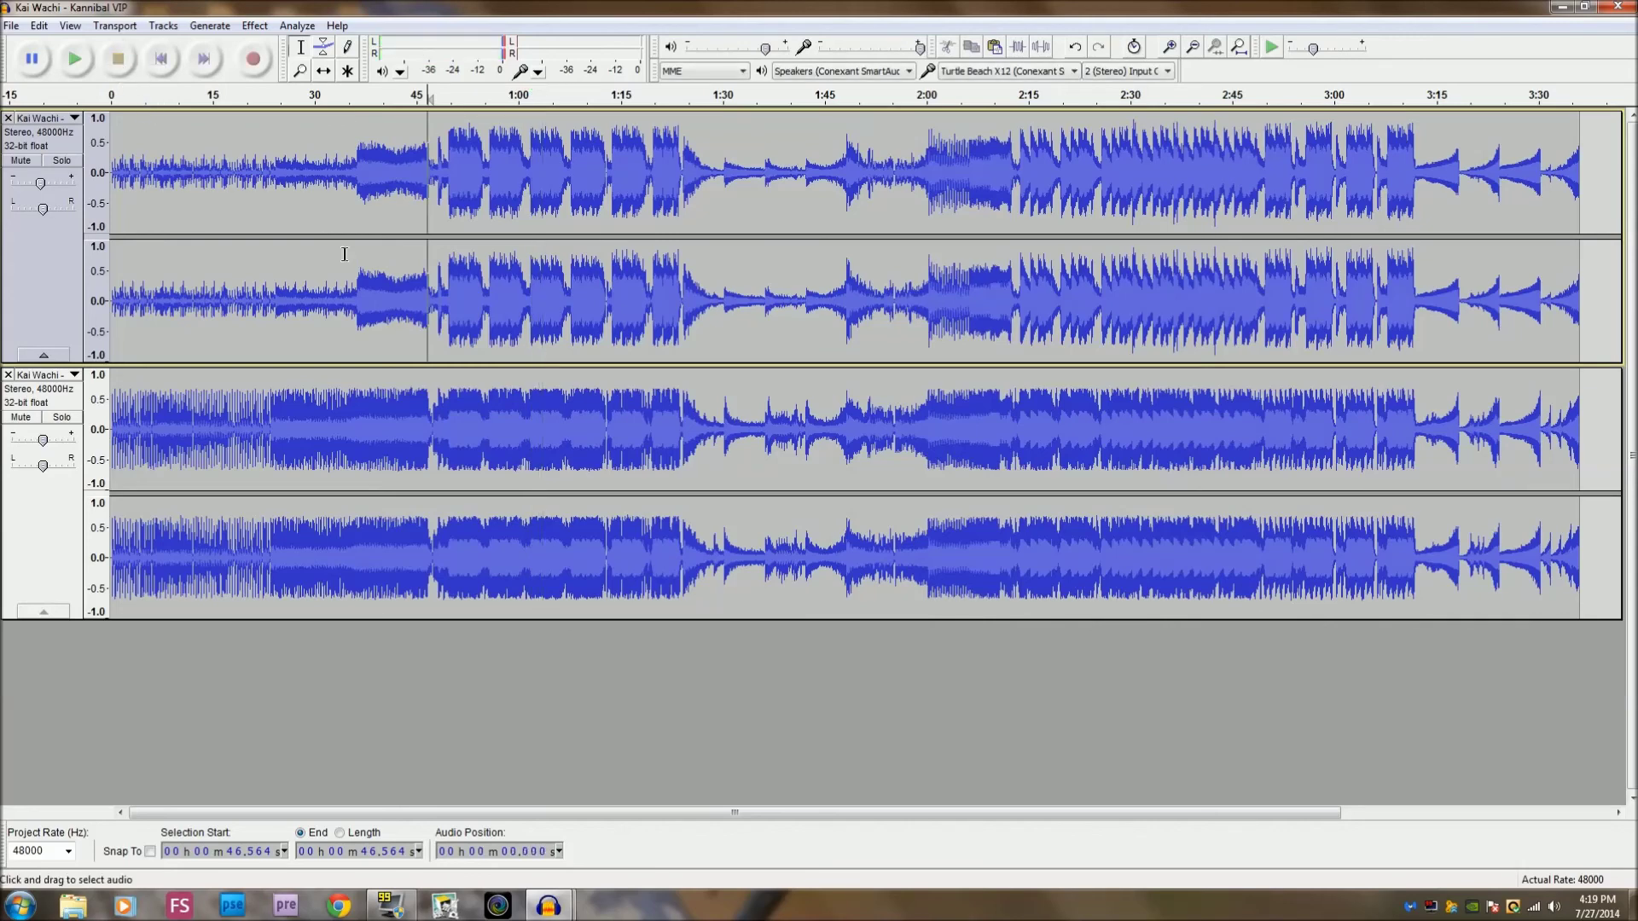
left_click(11, 24)
left_click(43, 263)
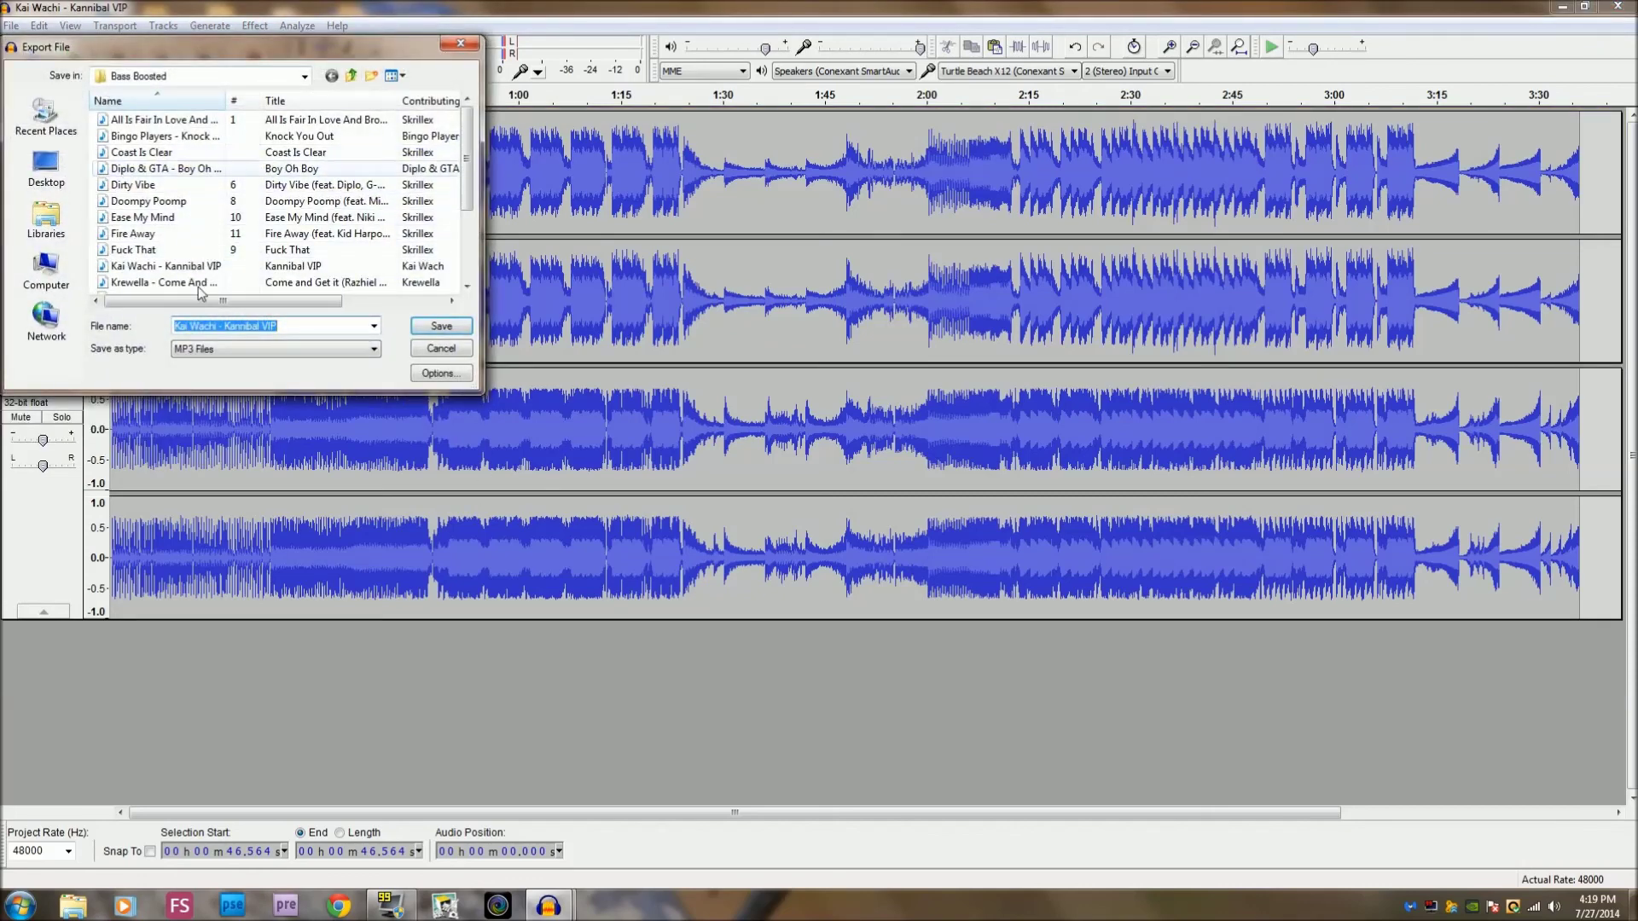
left_click(460, 47)
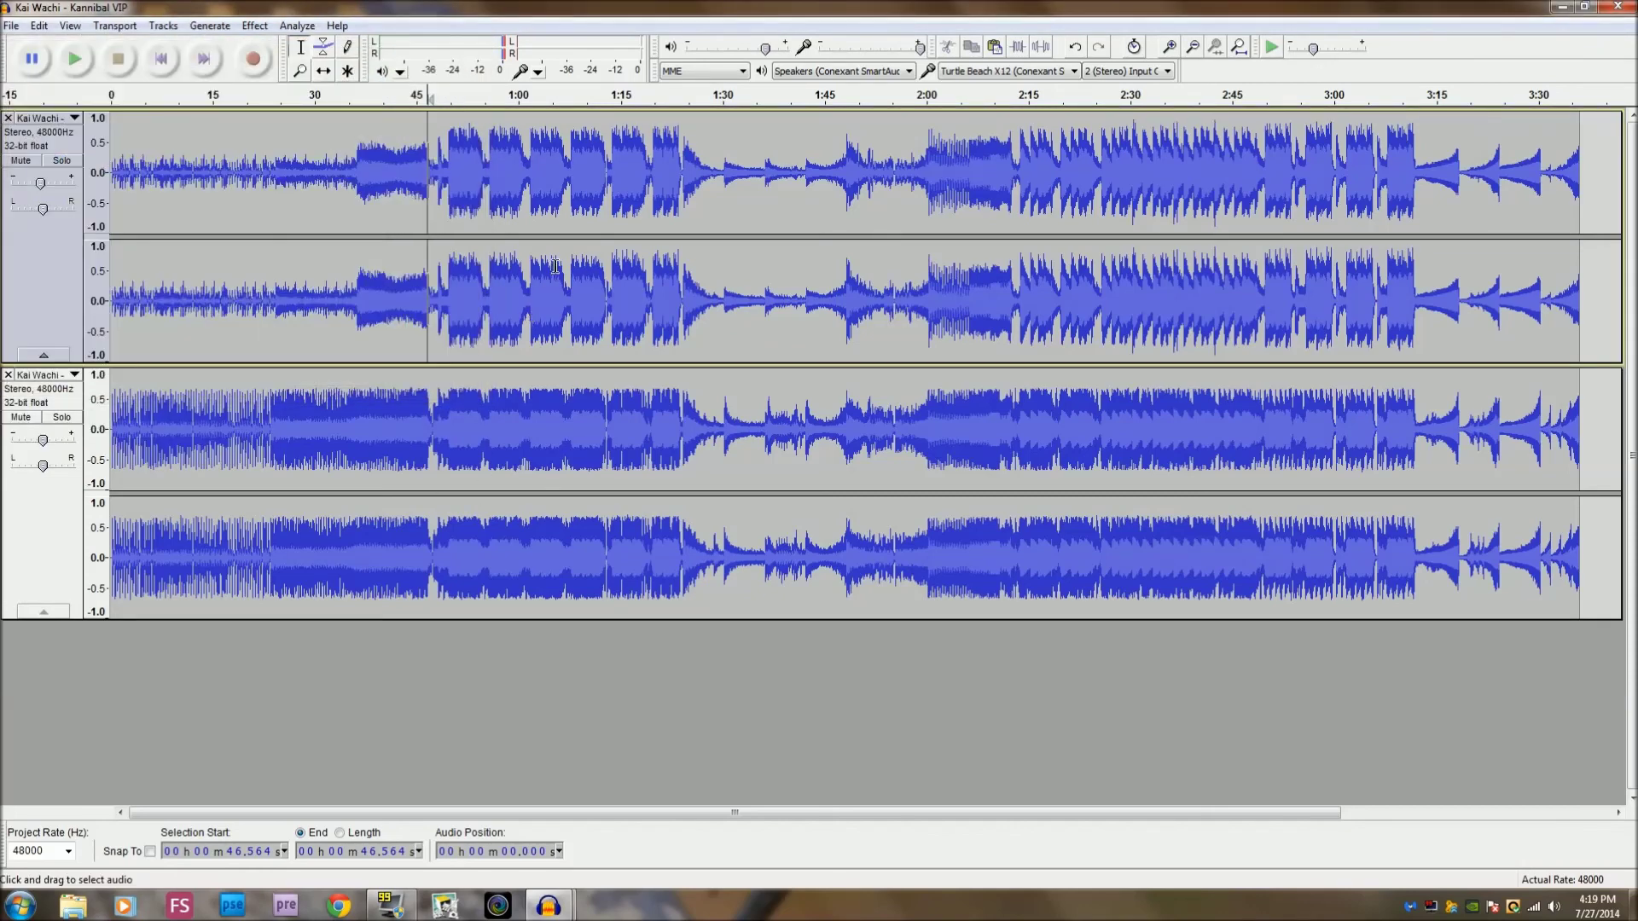